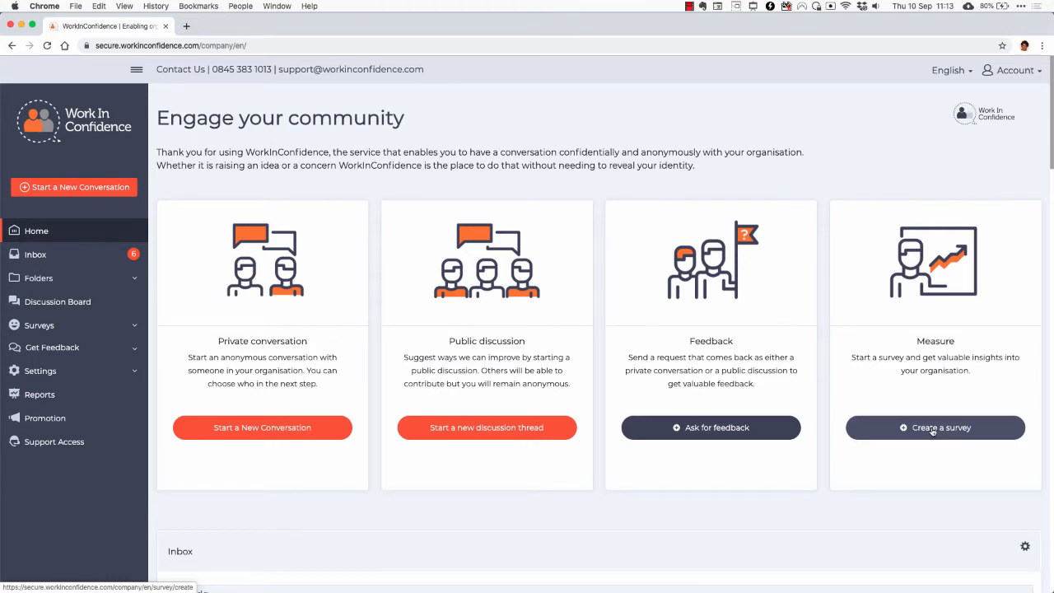
# Start creating a long survey and name it "About working for us"
pyautogui.click(936, 429)
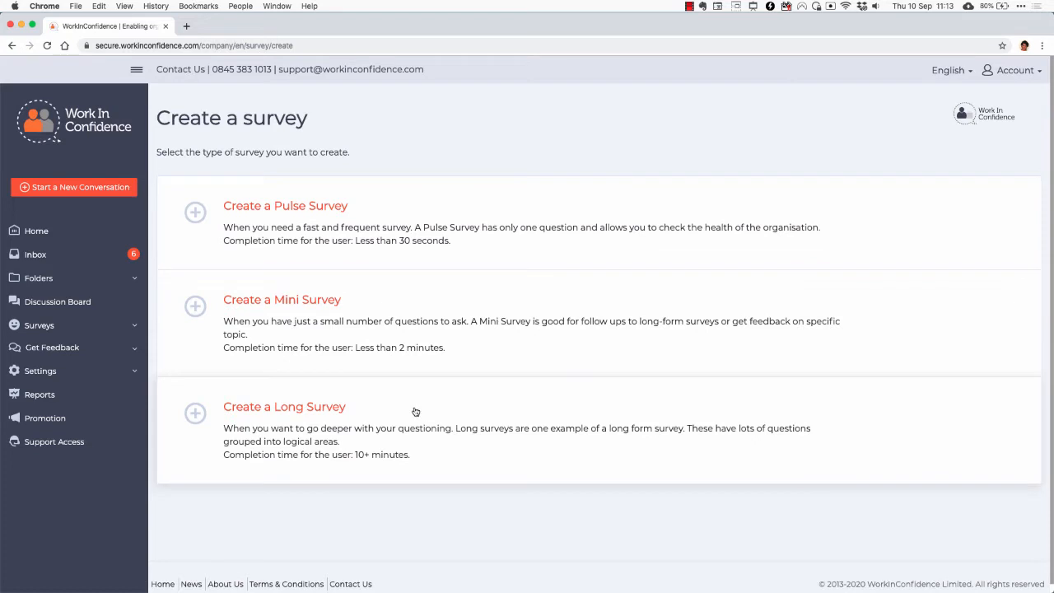
pyautogui.click(516, 422)
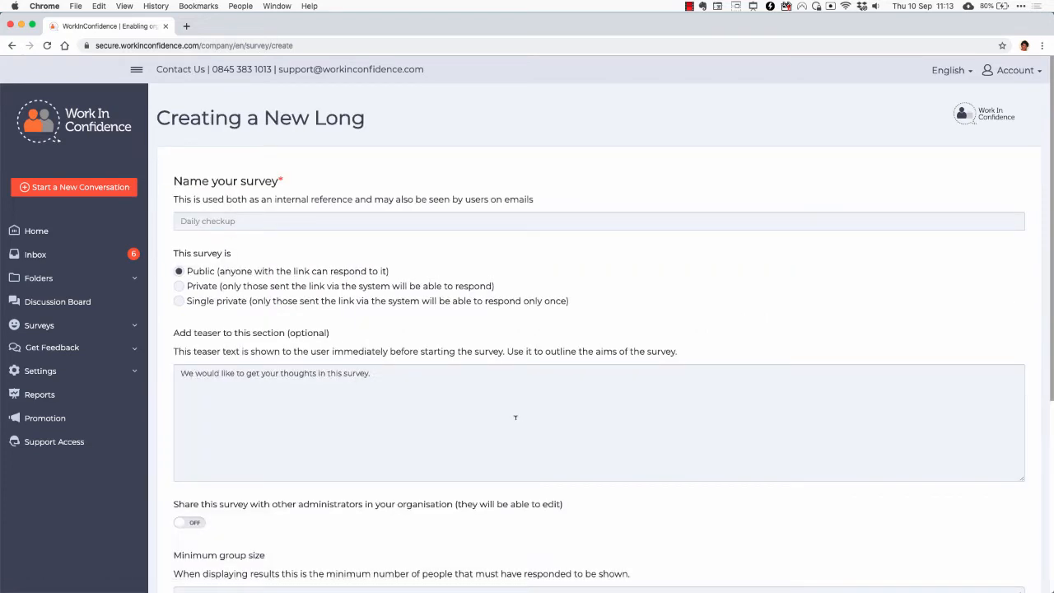
pyautogui.click(468, 217)
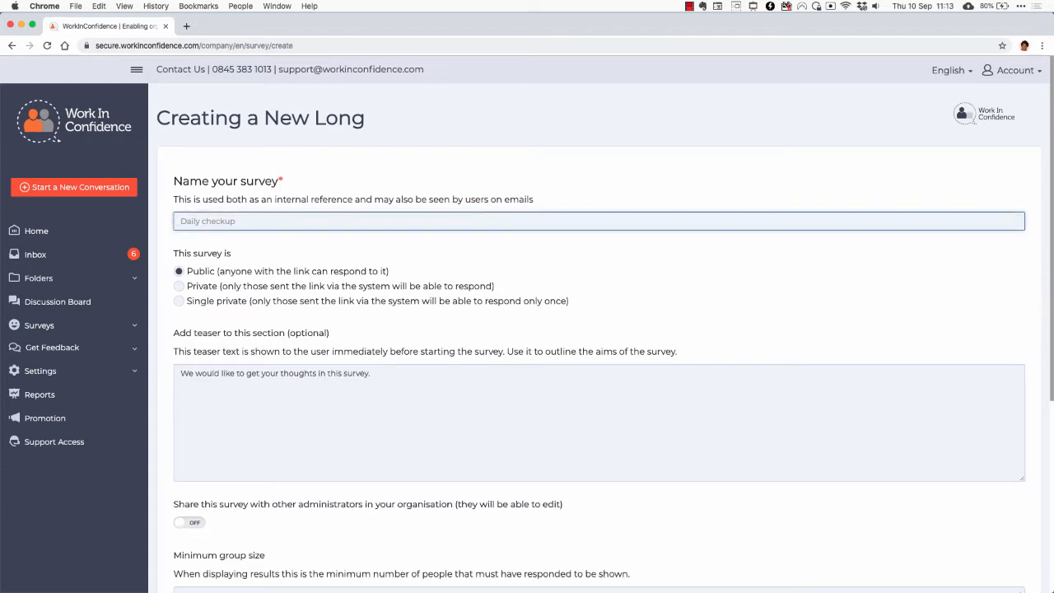
pyautogui.write('About working for us')
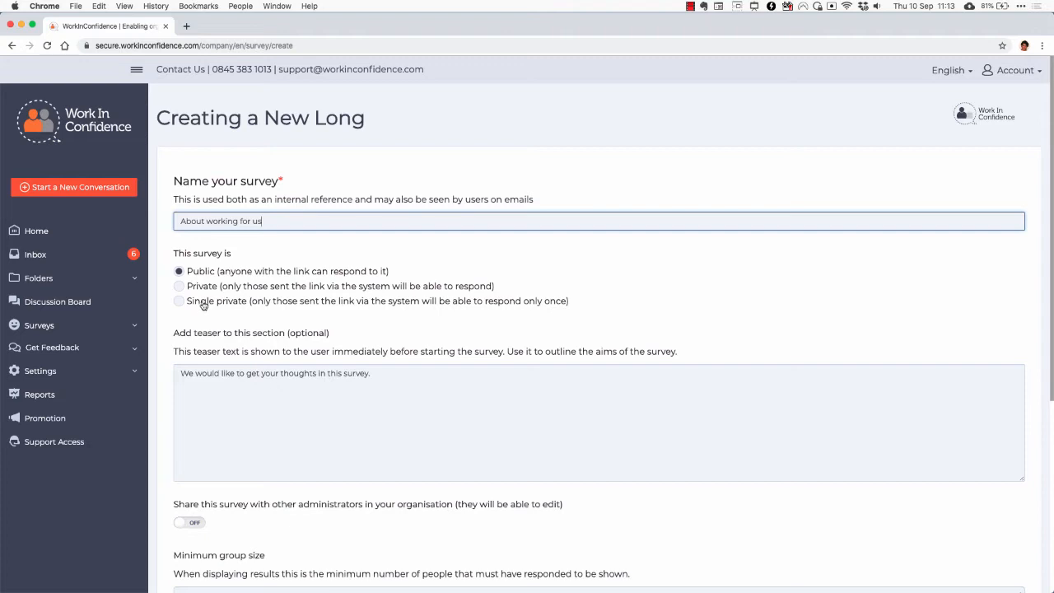
# Set the teaser to "In this short survey we would like to get your feedback on working here and how we might improve for the benefit of all."
pyautogui.click(412, 390)
pyautogui.moveTo(370, 373); pyautogui.dragTo(179, 373)
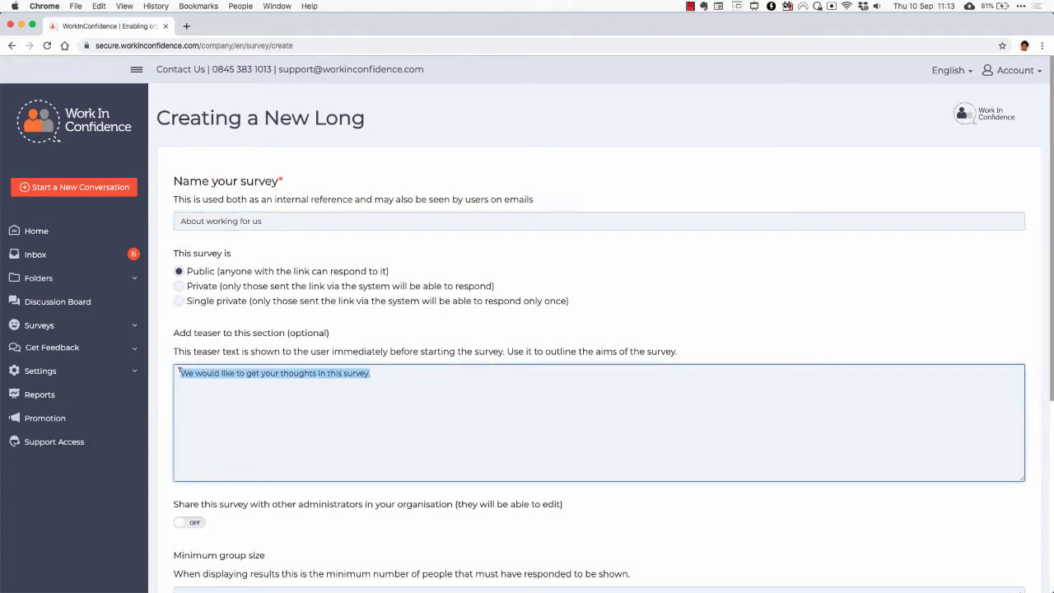
pyautogui.click(445, 373)
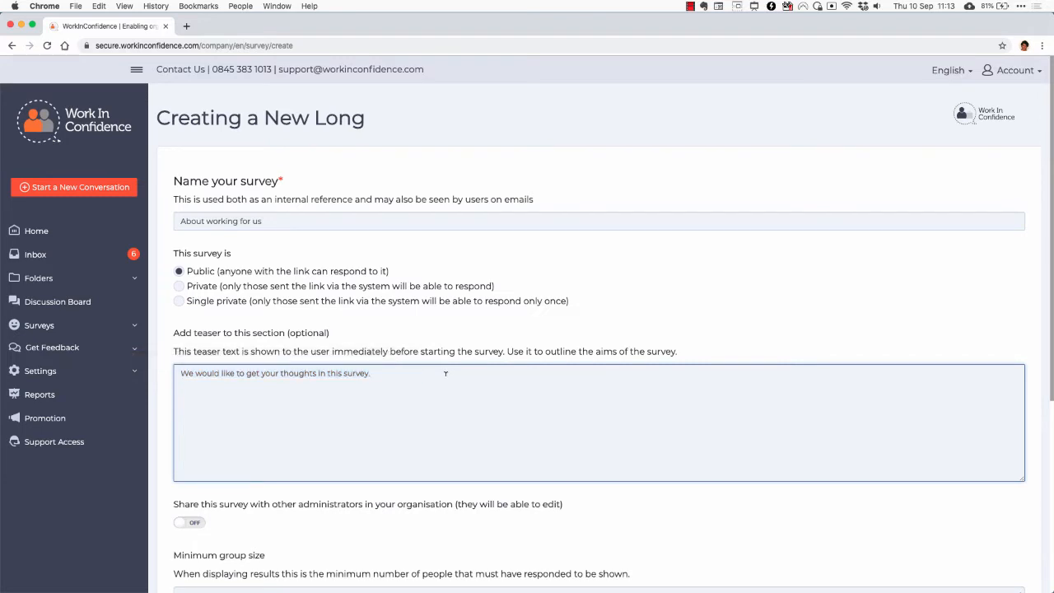
pyautogui.press('super+a')
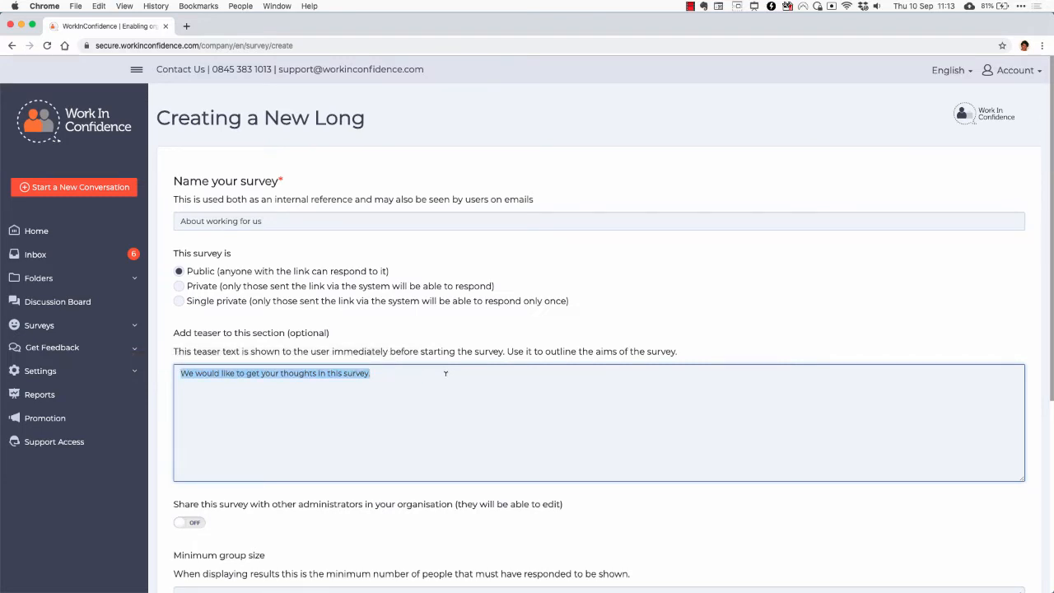
pyautogui.write('In this short survey we would like to get your feedback on working here and how we might improve for the benefit of all.')
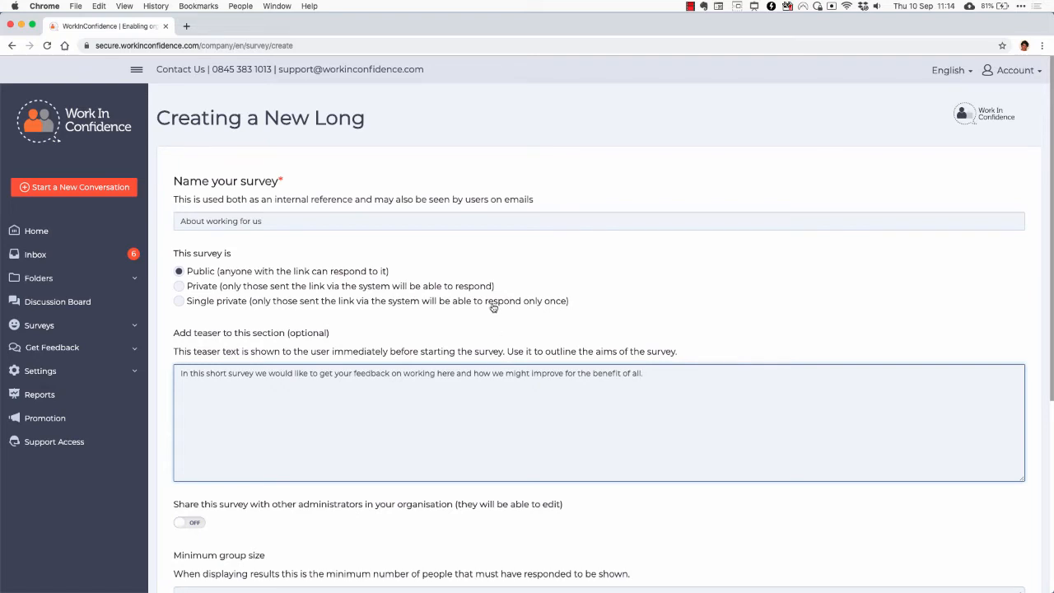
# Create the survey and add a first section called "About You" without a teaser
pyautogui.scroll(-2, 493, 308)
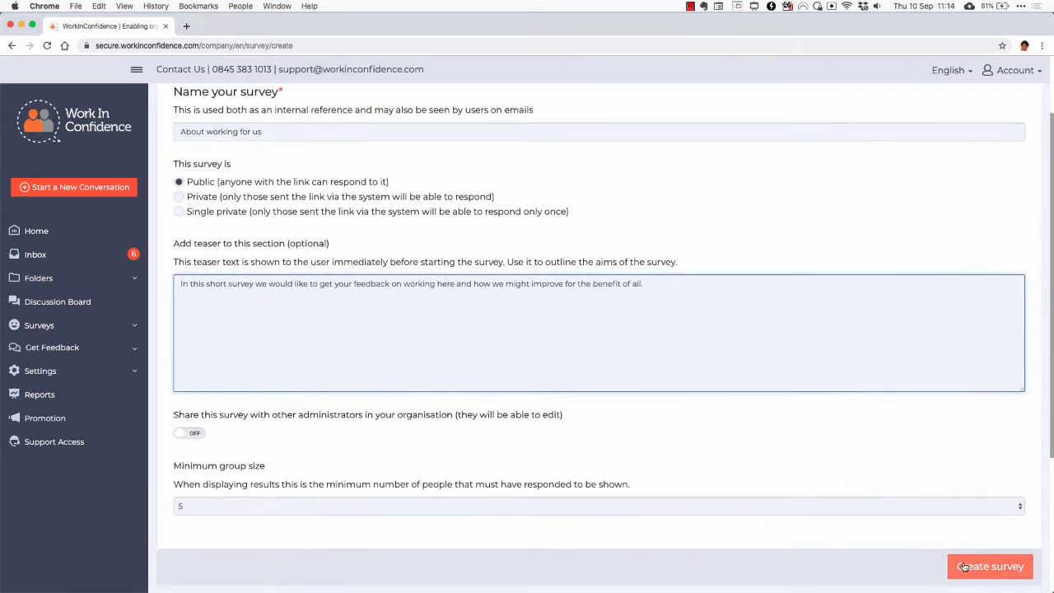
pyautogui.click(964, 567)
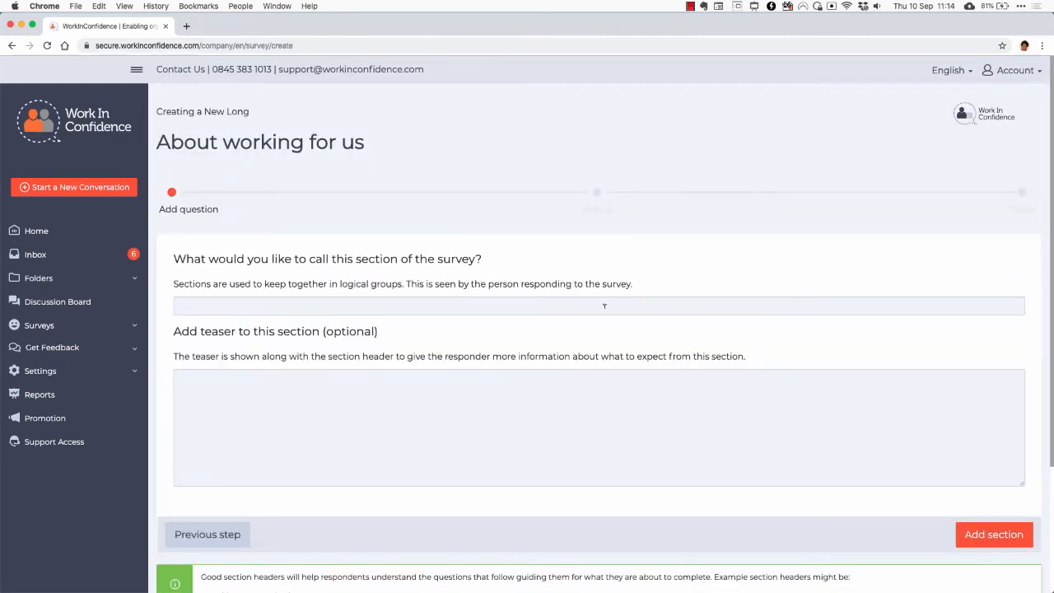
pyautogui.click(604, 306)
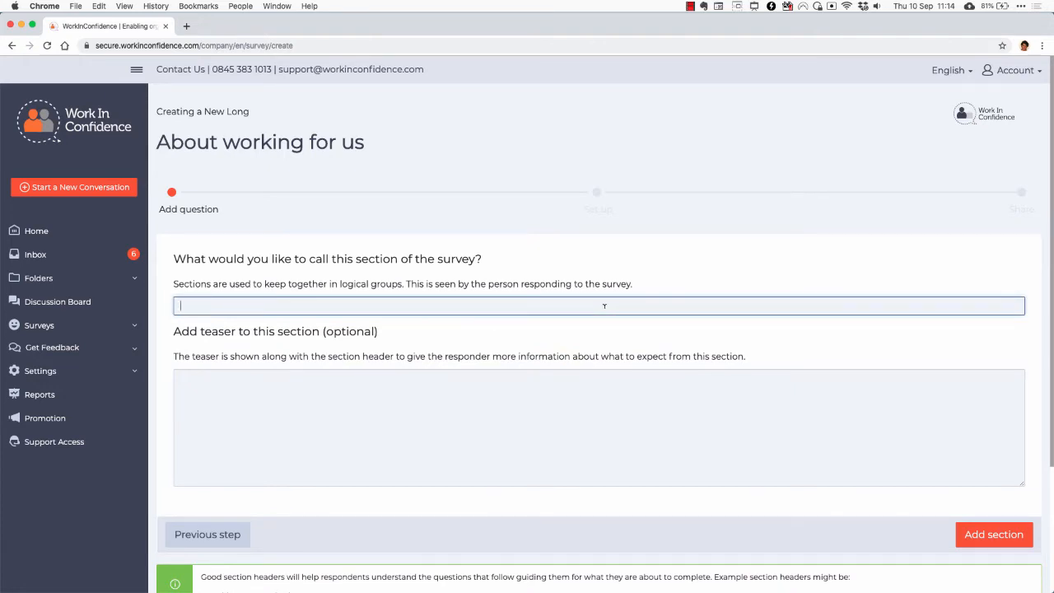
pyautogui.write('About You')
pyautogui.click(984, 536)
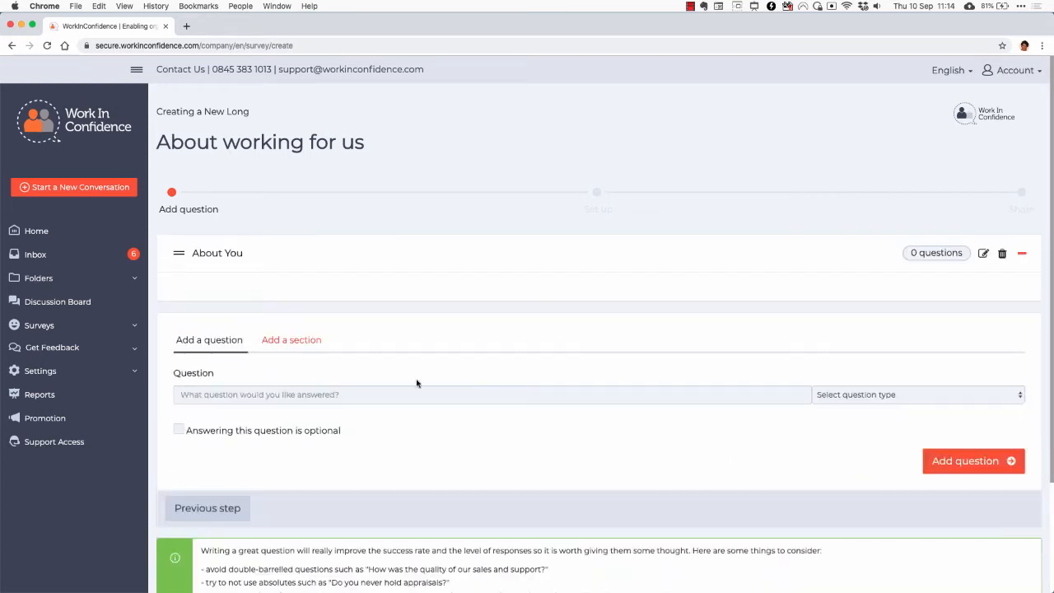
# Enter the question "Where do you work?" in the About You section and make it a Pick list
pyautogui.click(300, 396)
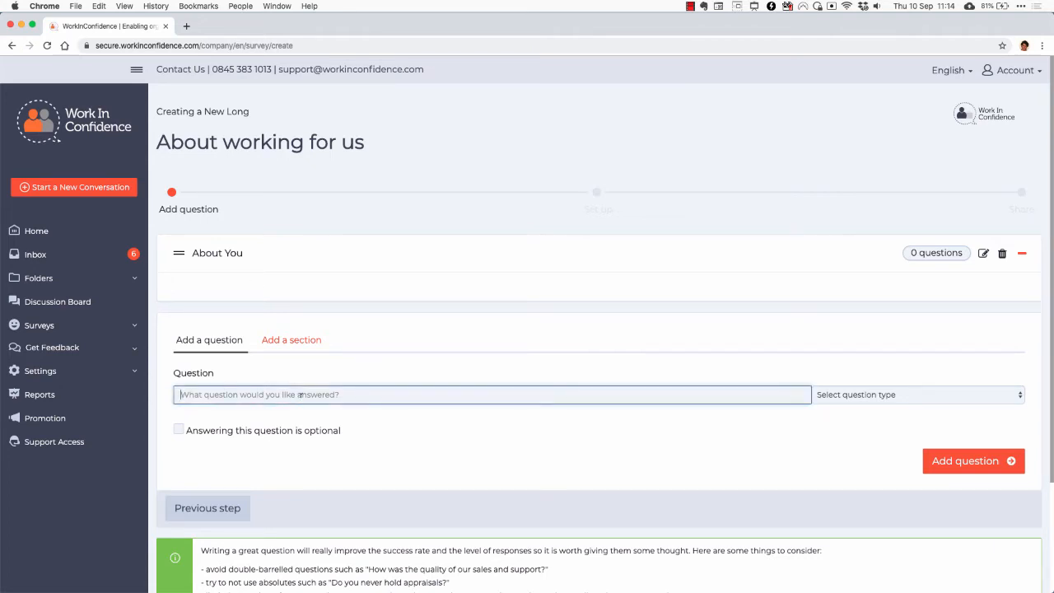
pyautogui.write('Where do you w')
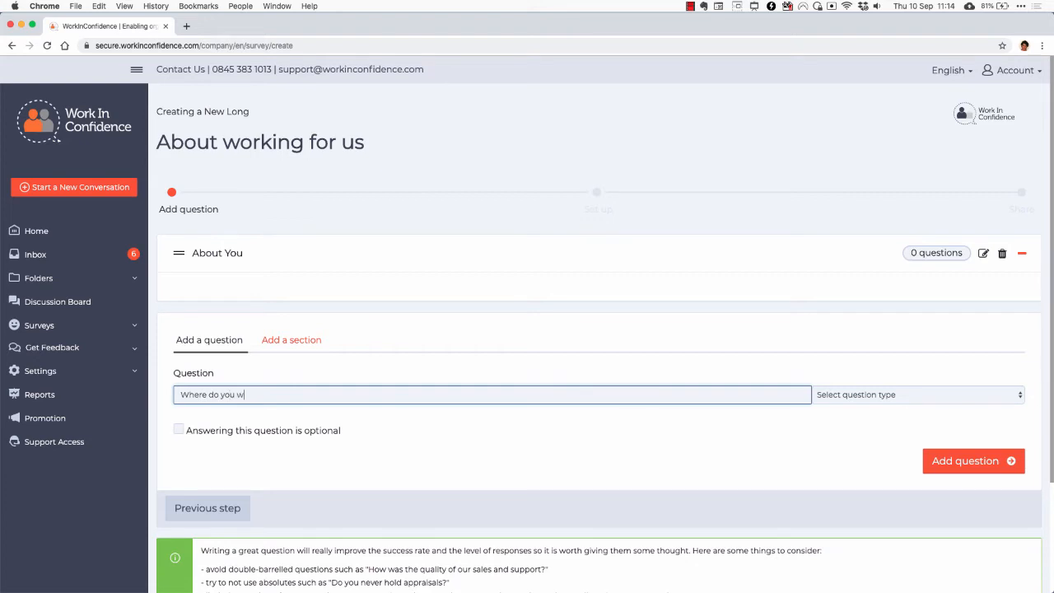
pyautogui.write('ork?')
pyautogui.click(909, 397)
pyautogui.click(887, 403)
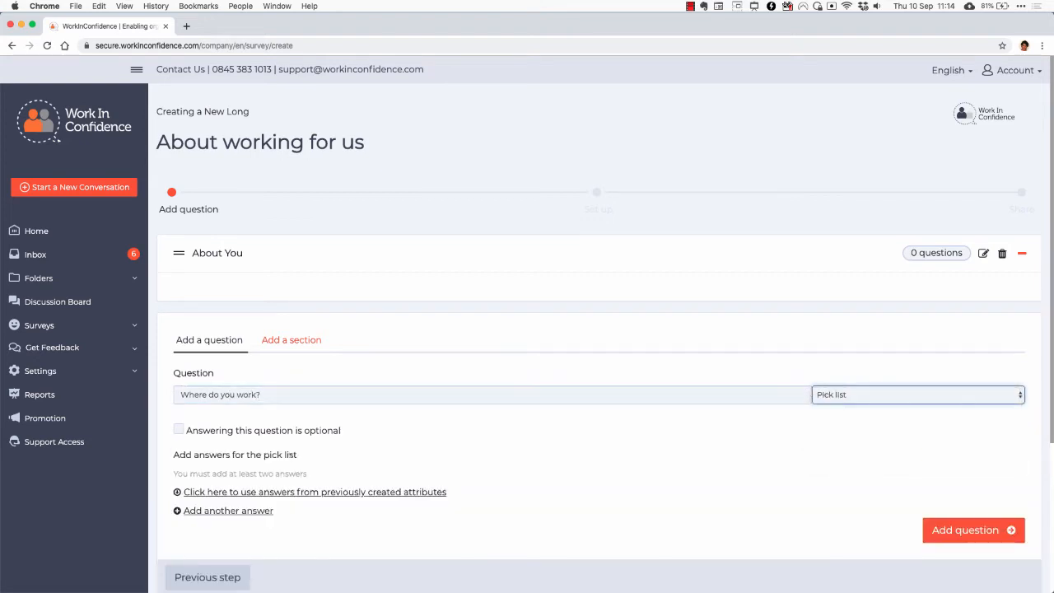
# Give the workplace question the answers London and Manchester, and add it to the survey
pyautogui.scroll(-3, 412, 412)
pyautogui.click(246, 401)
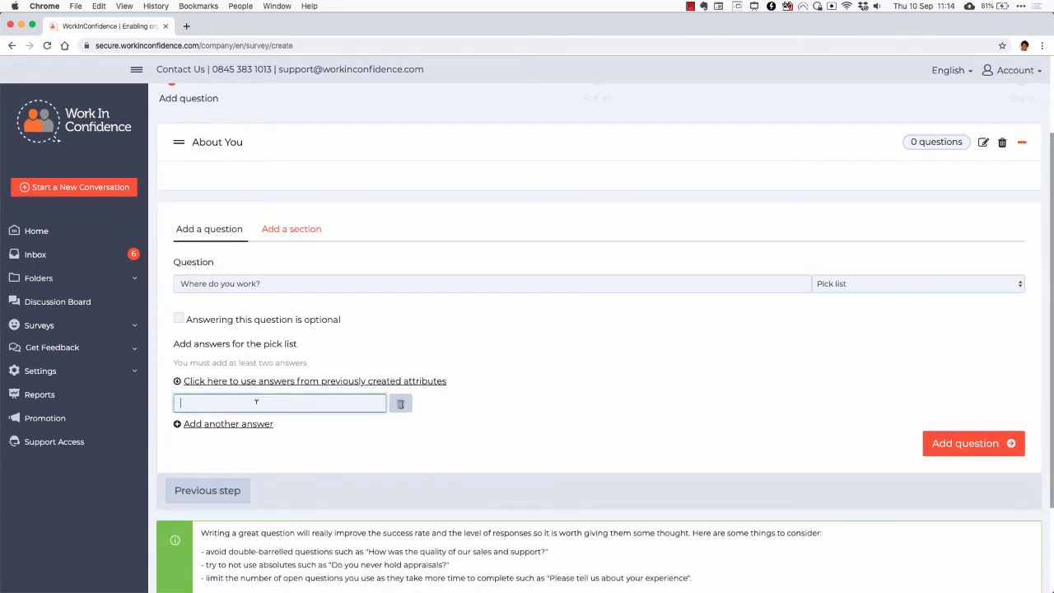
pyautogui.write('London')
pyautogui.click(246, 424)
pyautogui.write('Man')
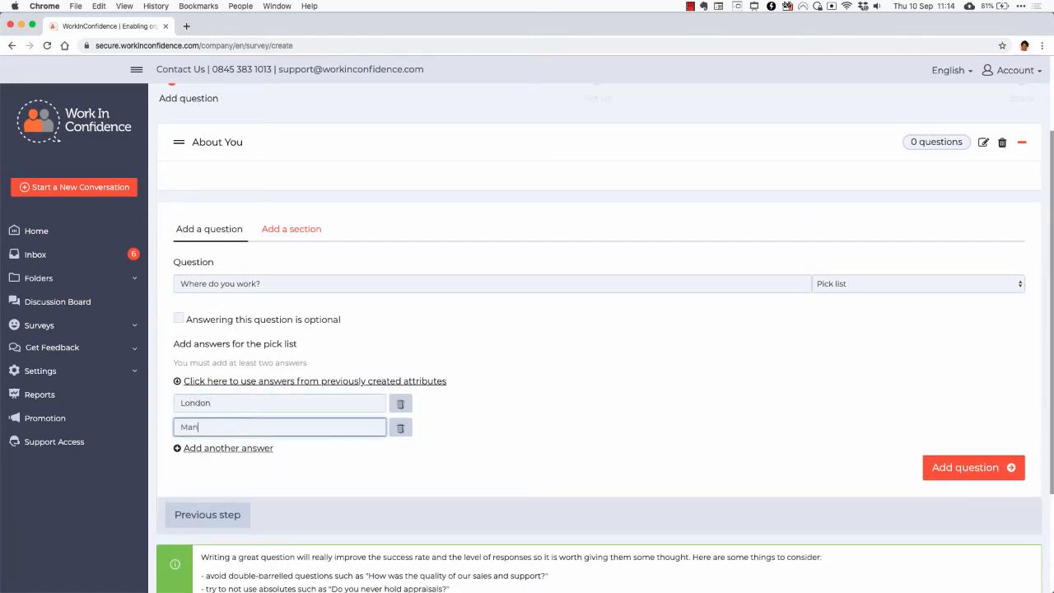
pyautogui.write('chester')
pyautogui.click(968, 471)
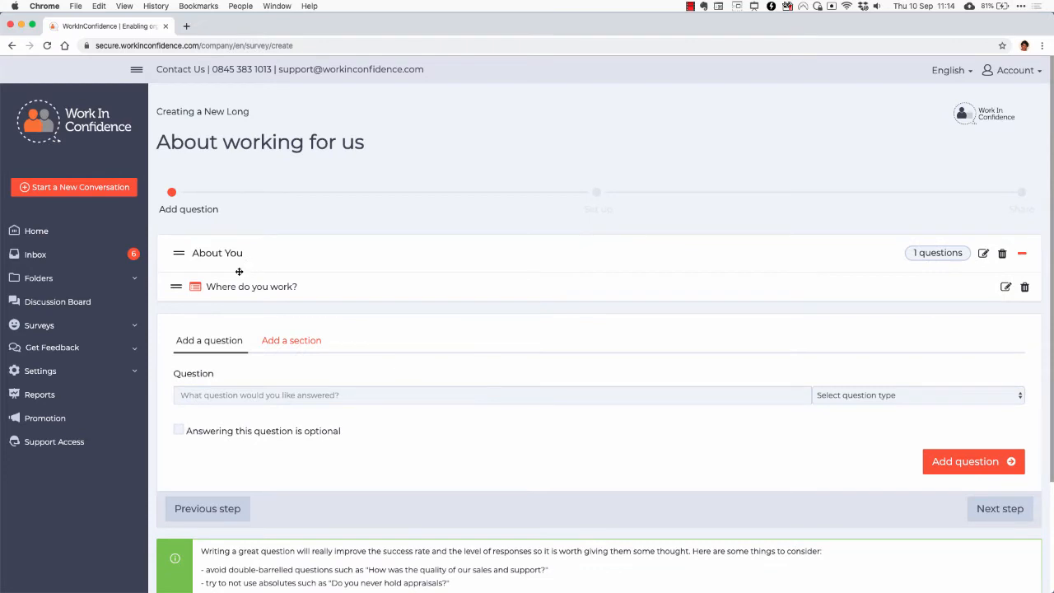
# Enter a second question, "What is your role?", for the About You section with the Pick list type
pyautogui.click(281, 396)
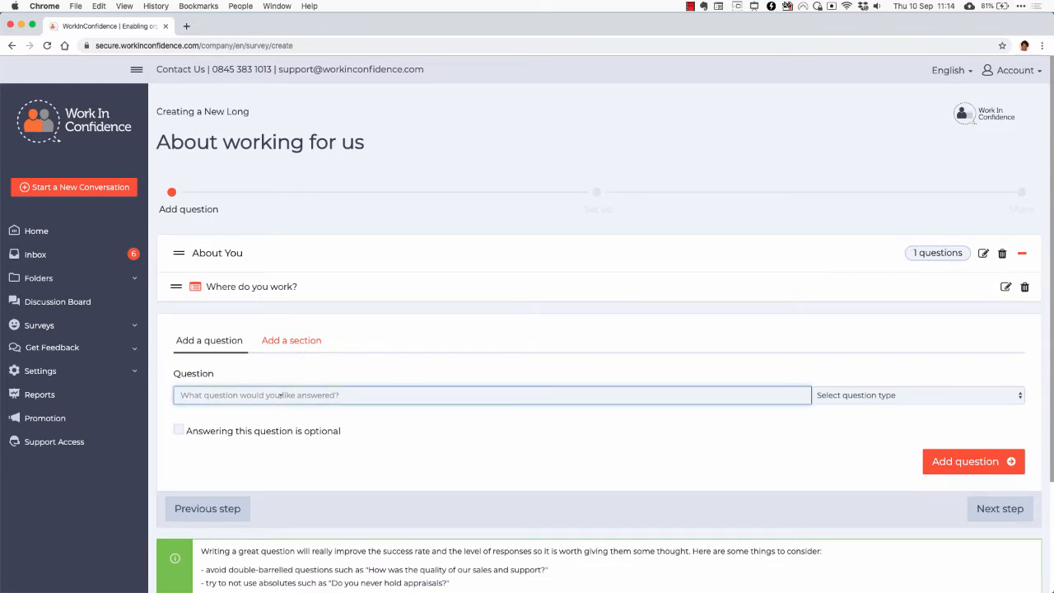
pyautogui.write('What is your role?')
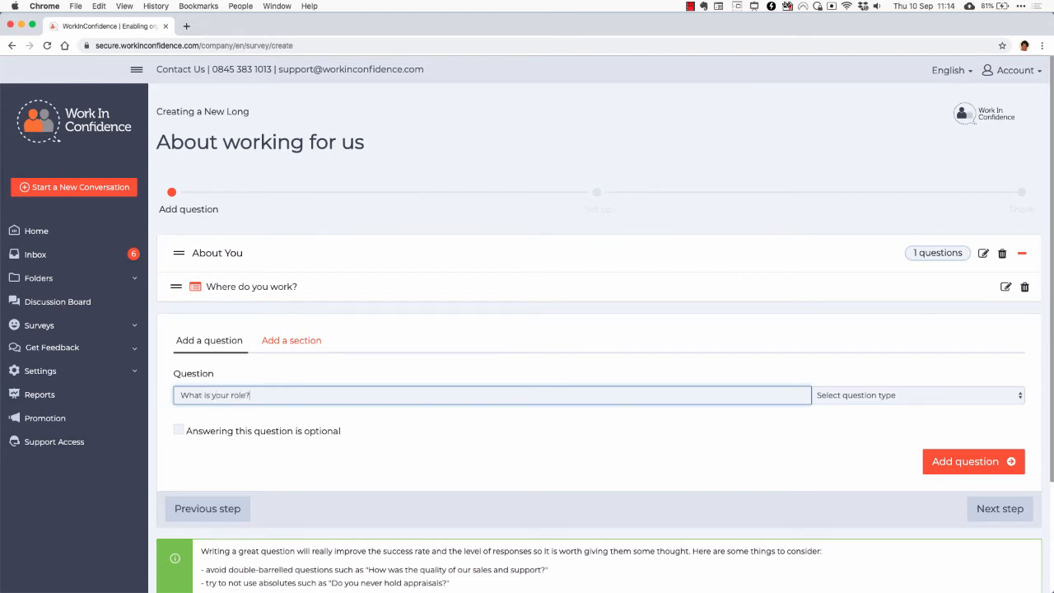
pyautogui.click(863, 396)
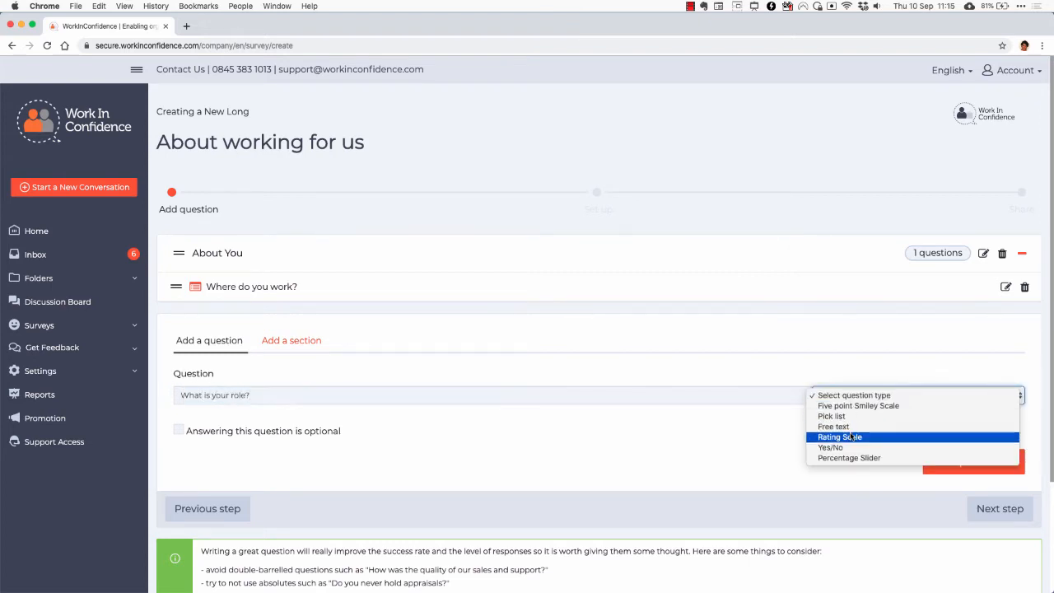
pyautogui.click(833, 416)
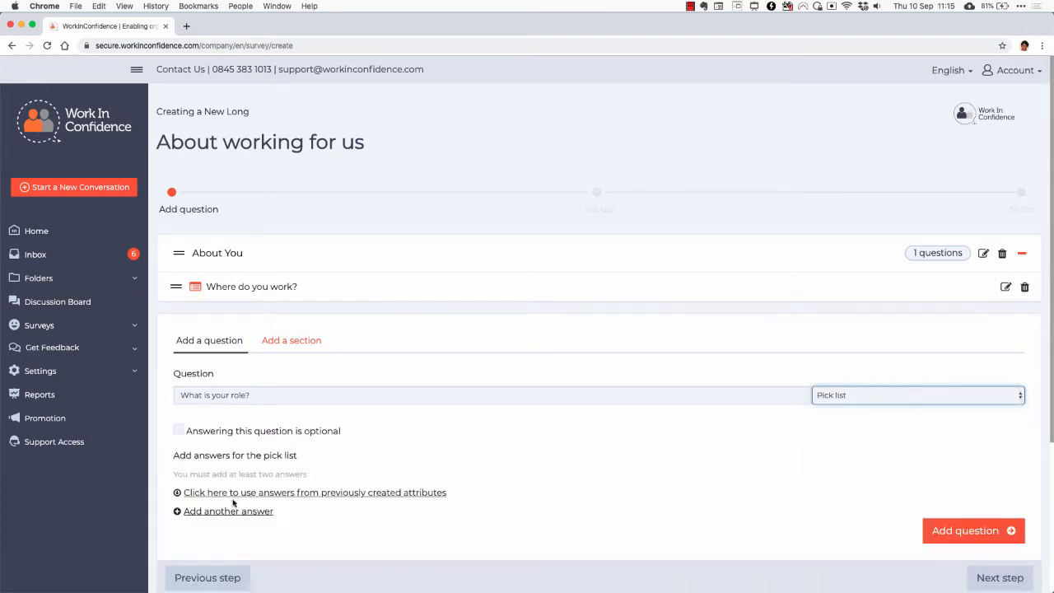
# Give the role question the answers Manager, Doctor and Nurse, and add it to the survey
pyautogui.click(233, 512)
pyautogui.write('Manager')
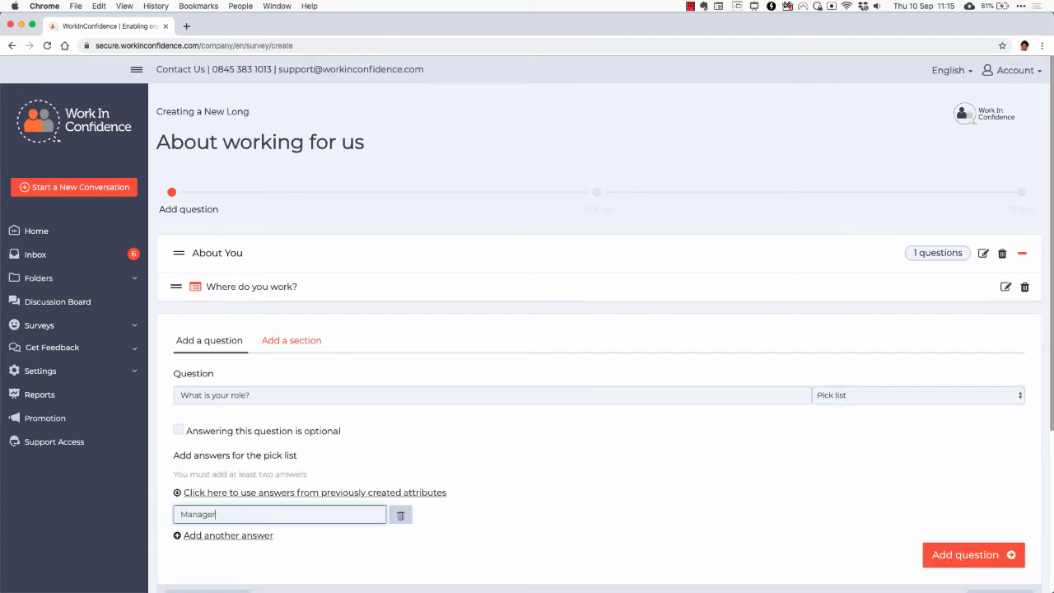
pyautogui.click(228, 536)
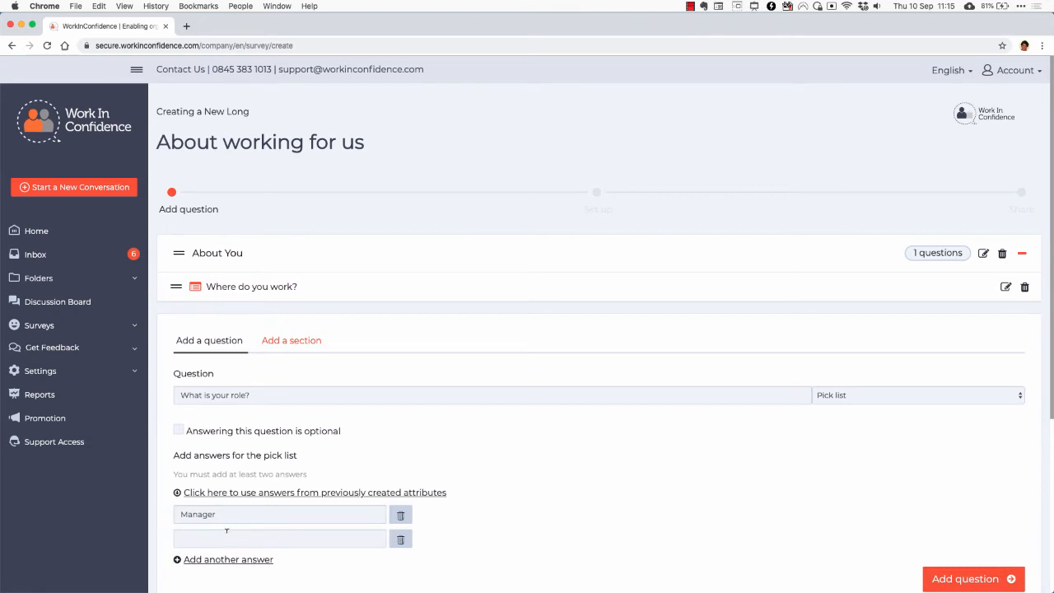
pyautogui.click(226, 532)
pyautogui.write('Doctor')
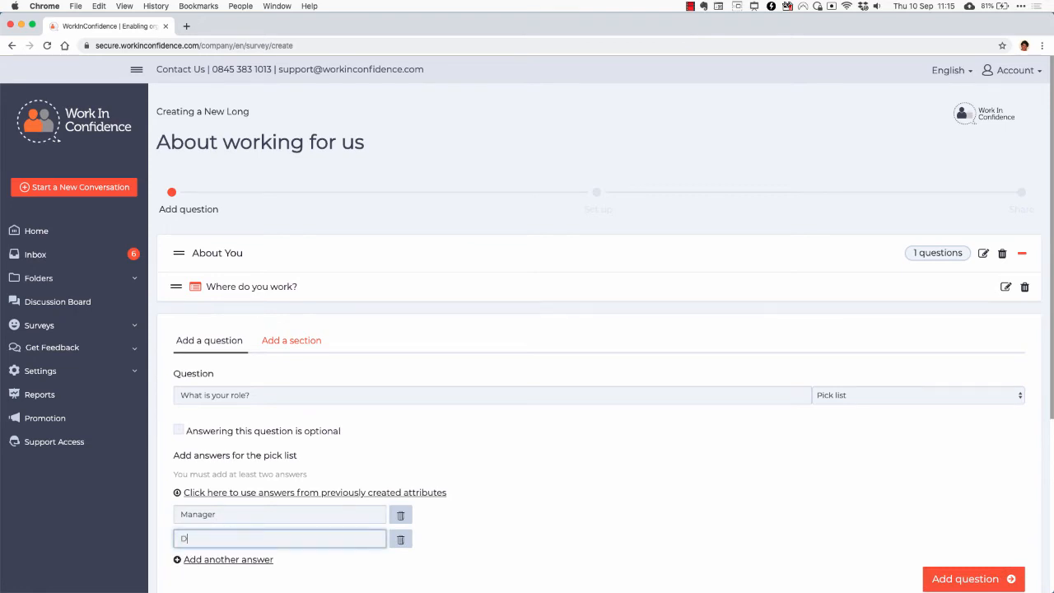
pyautogui.click(212, 559)
pyautogui.click(213, 562)
pyautogui.write('Nurse')
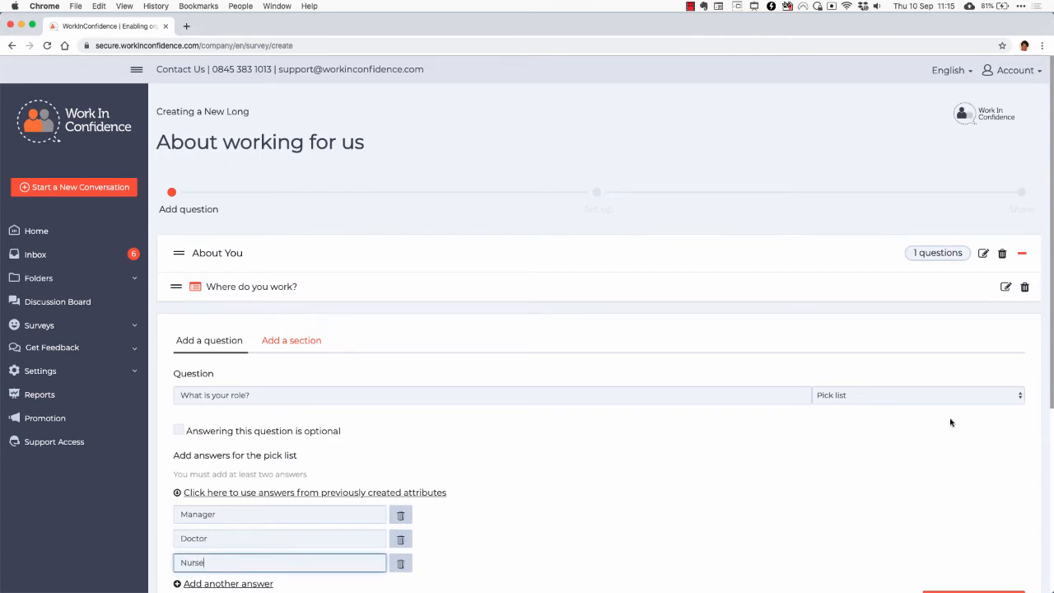
pyautogui.scroll(-3, 953, 423)
pyautogui.click(953, 476)
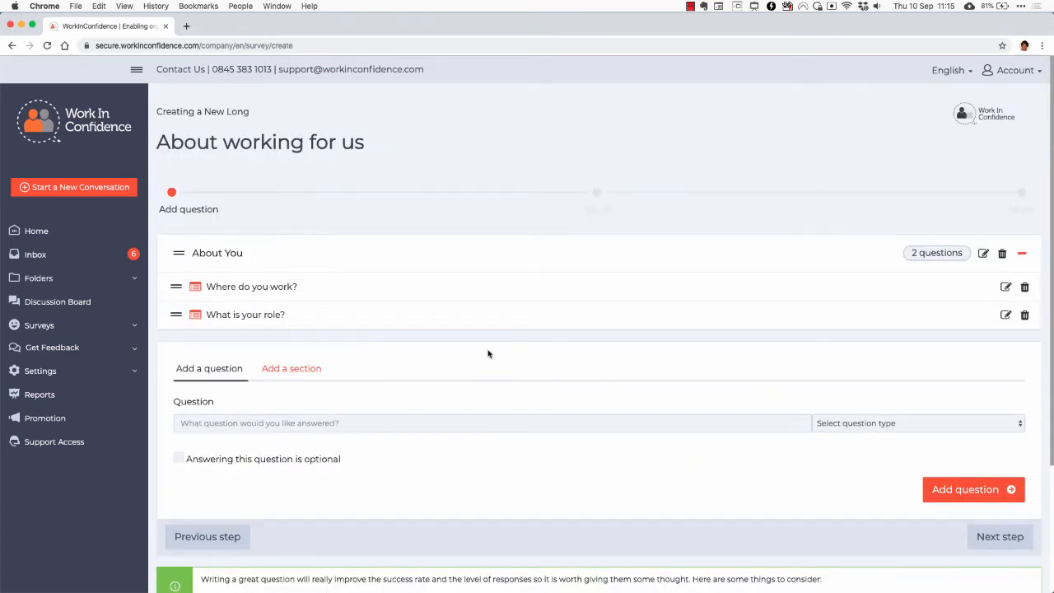
# Add a second survey section called "About Us" without a teaser
pyautogui.click(297, 368)
pyautogui.scroll(-3, 386, 340)
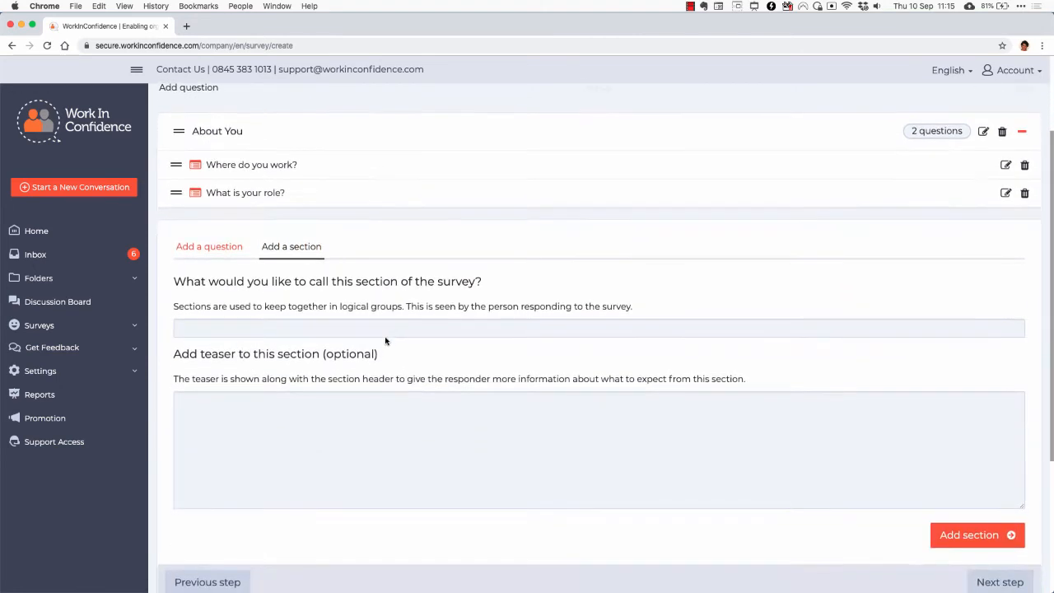
pyautogui.click(383, 328)
pyautogui.write('Ab')
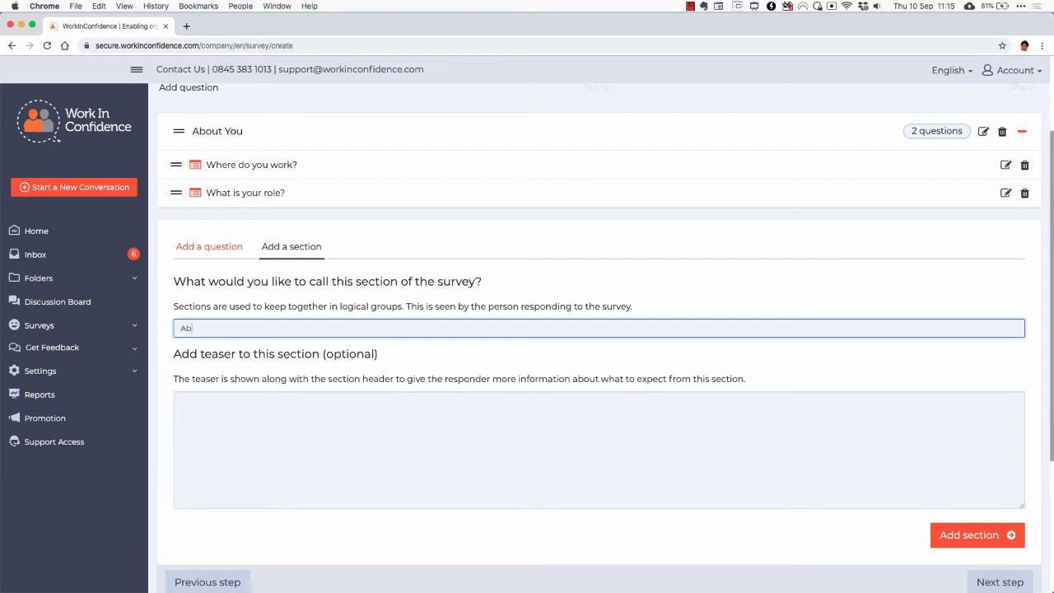
pyautogui.write('out Us')
pyautogui.click(951, 540)
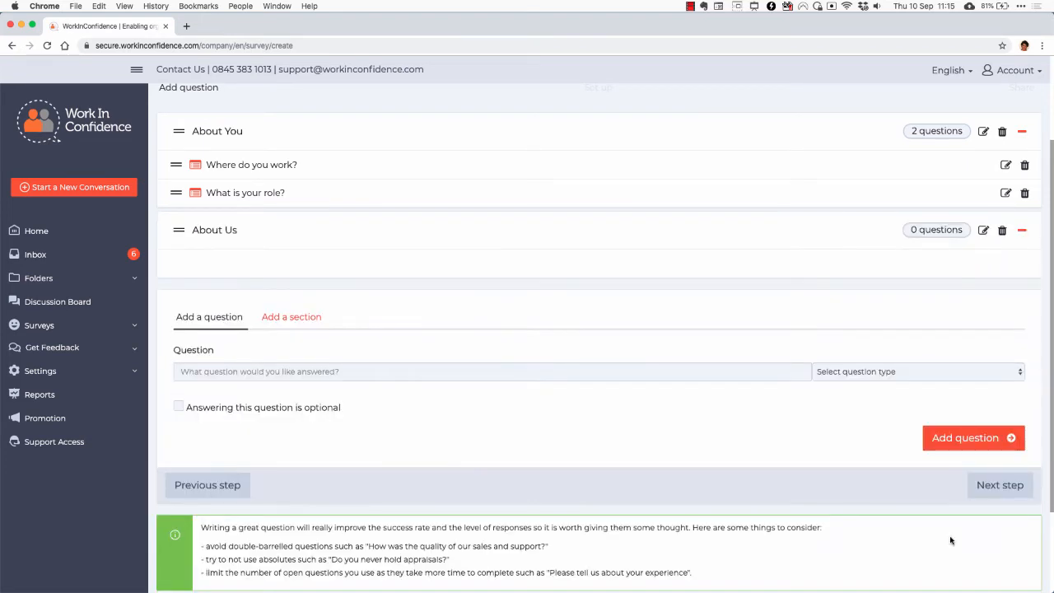
# Add the question "I enjoy working here" to the About Us section as a Five point Smiley Scale
pyautogui.click(334, 373)
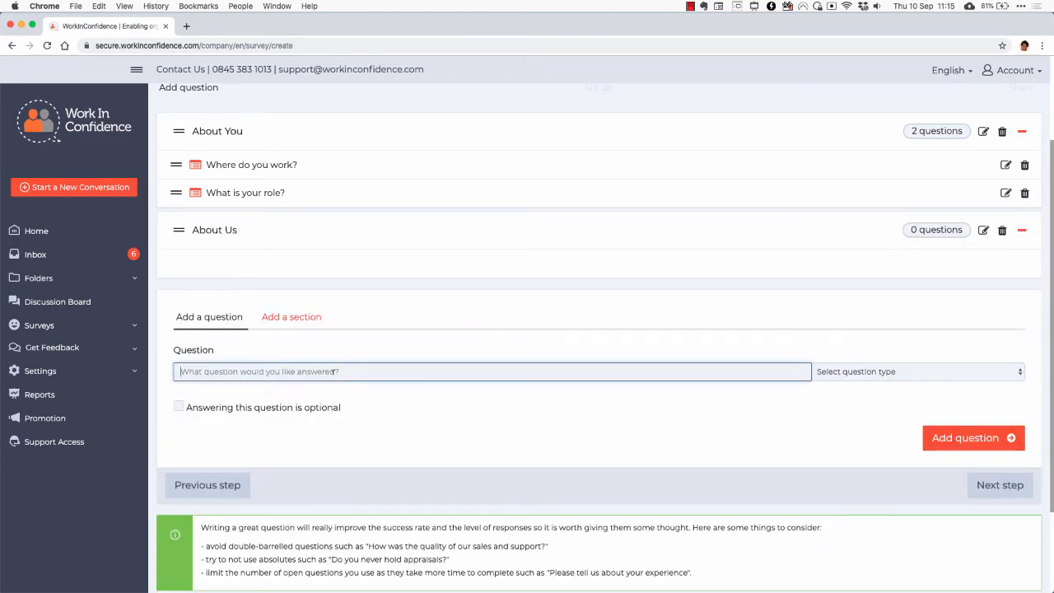
pyautogui.write('I enjoy')
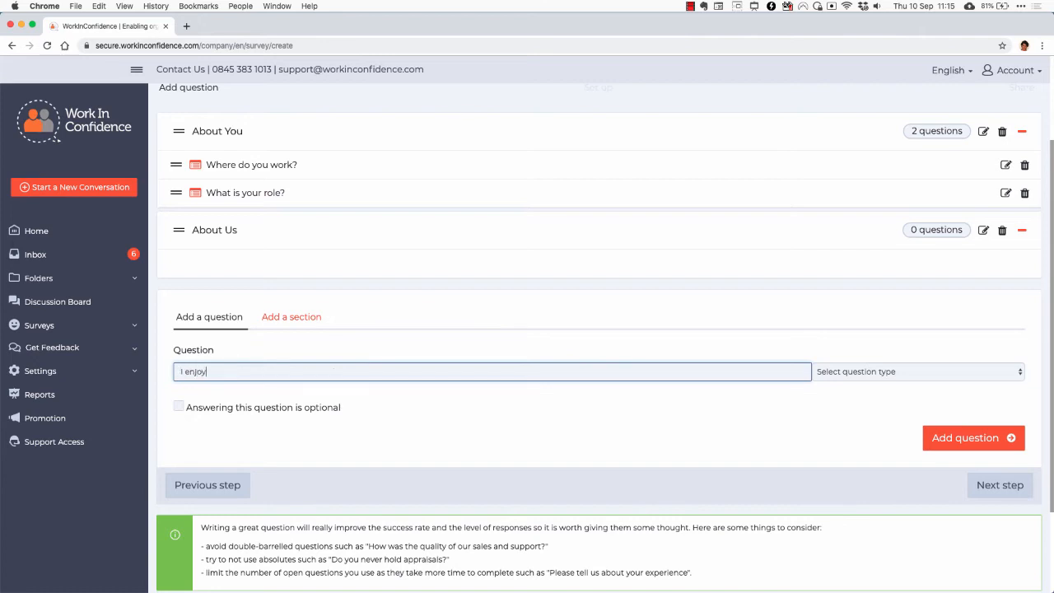
pyautogui.write(' working here')
pyautogui.click(861, 371)
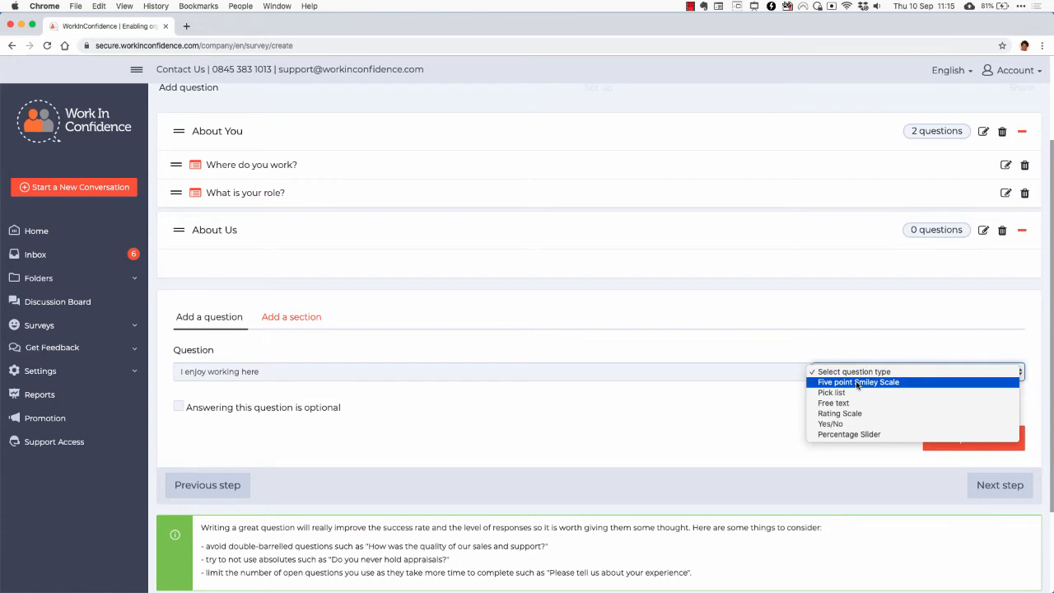
pyautogui.click(858, 382)
pyautogui.click(937, 440)
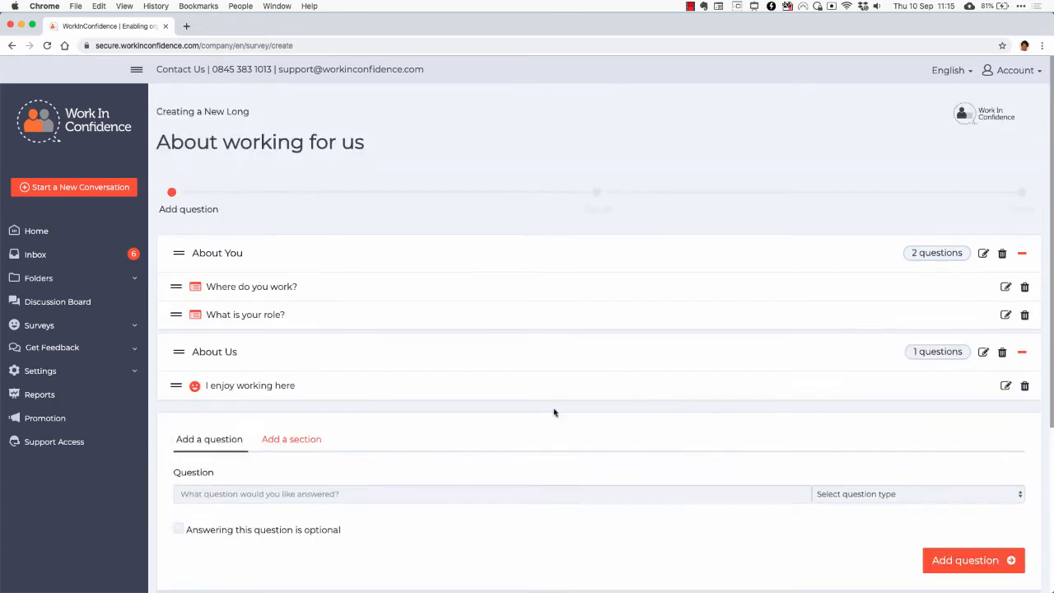
# Add the question "I would recommend working here to a friend" to the About Us section as a Yes/No question
pyautogui.click(313, 492)
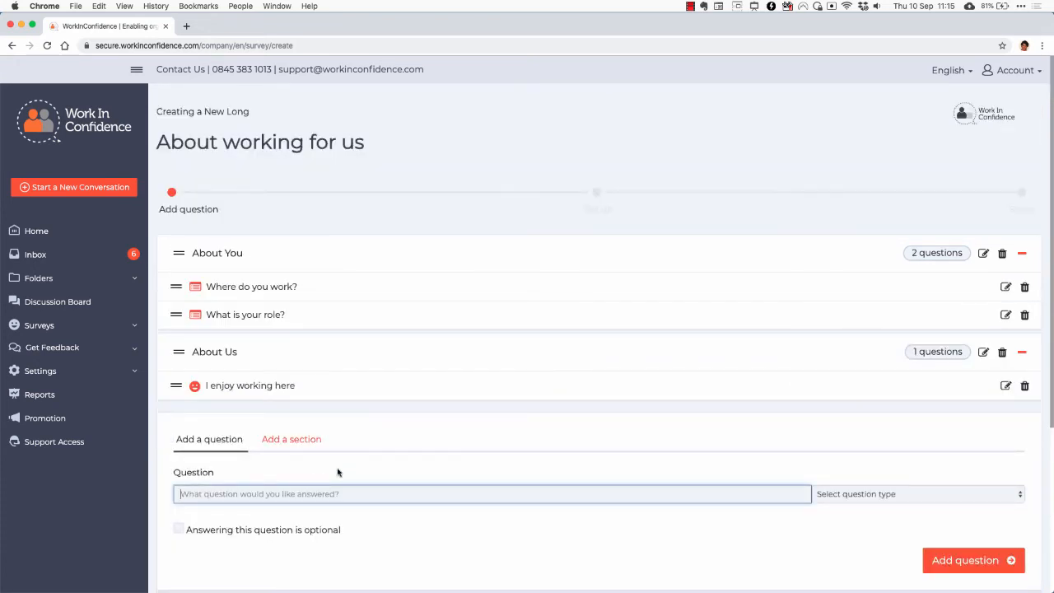
pyautogui.write('I would r')
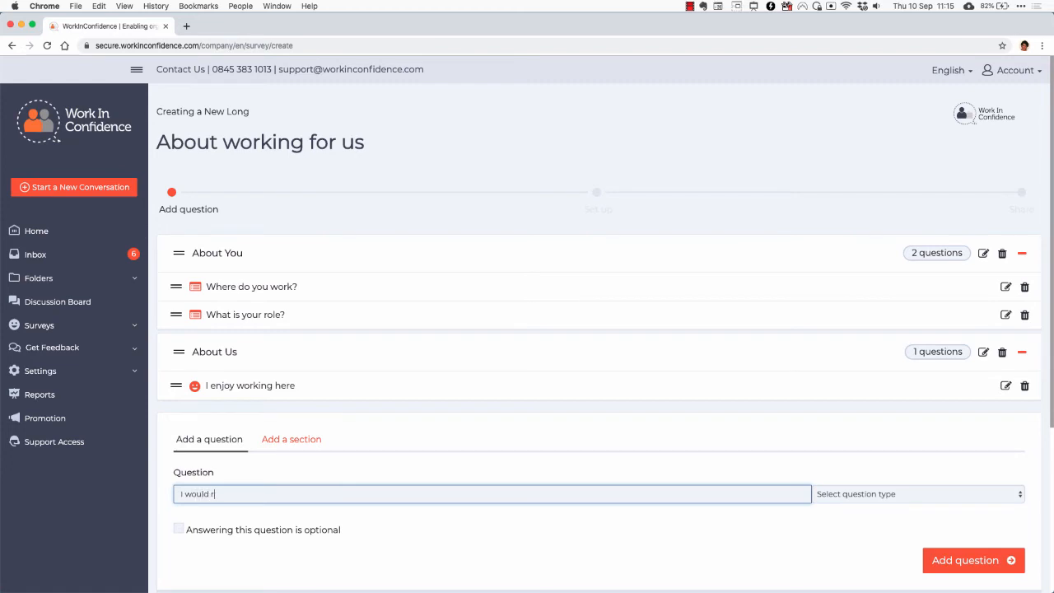
pyautogui.write('ecommend working here to a friend')
pyautogui.click(886, 495)
pyautogui.click(852, 546)
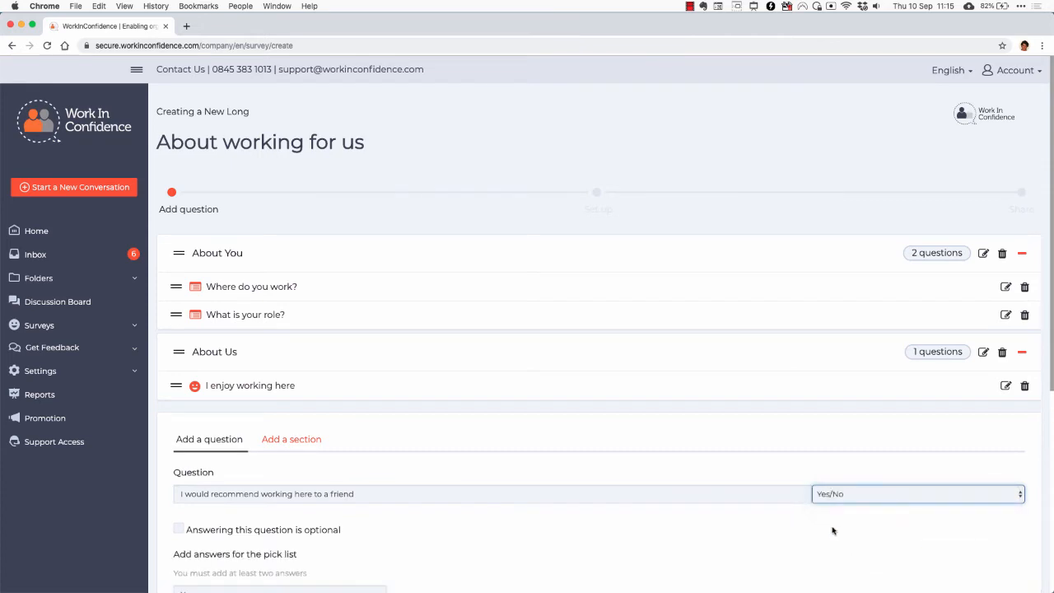
pyautogui.scroll(-3, 815, 516)
pyautogui.click(923, 541)
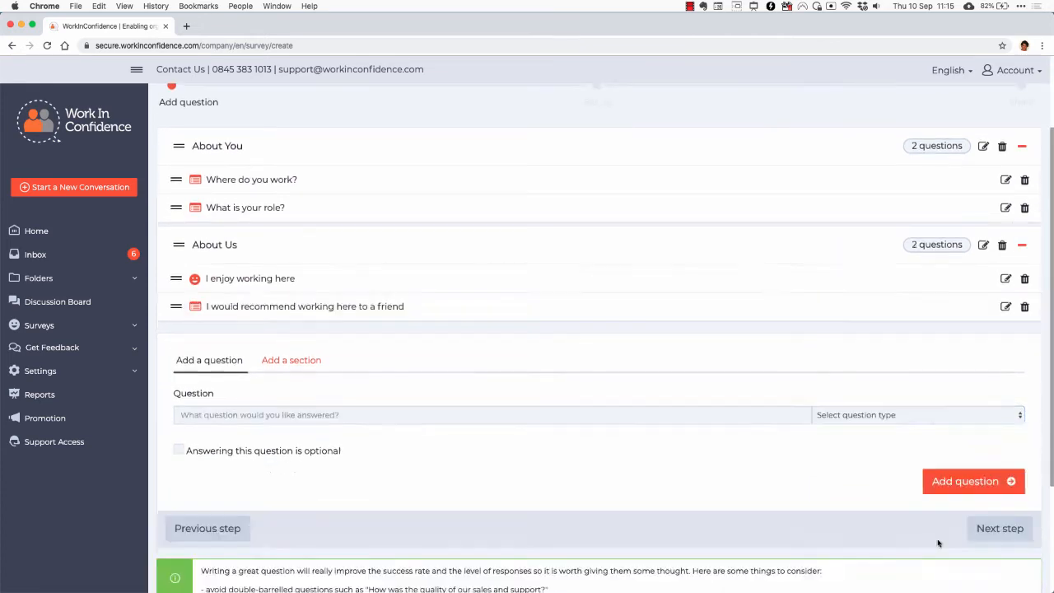
# Add the question "Any other comments?" to the About Us section as a Free text question
pyautogui.scroll(3, 936, 539)
pyautogui.click(384, 521)
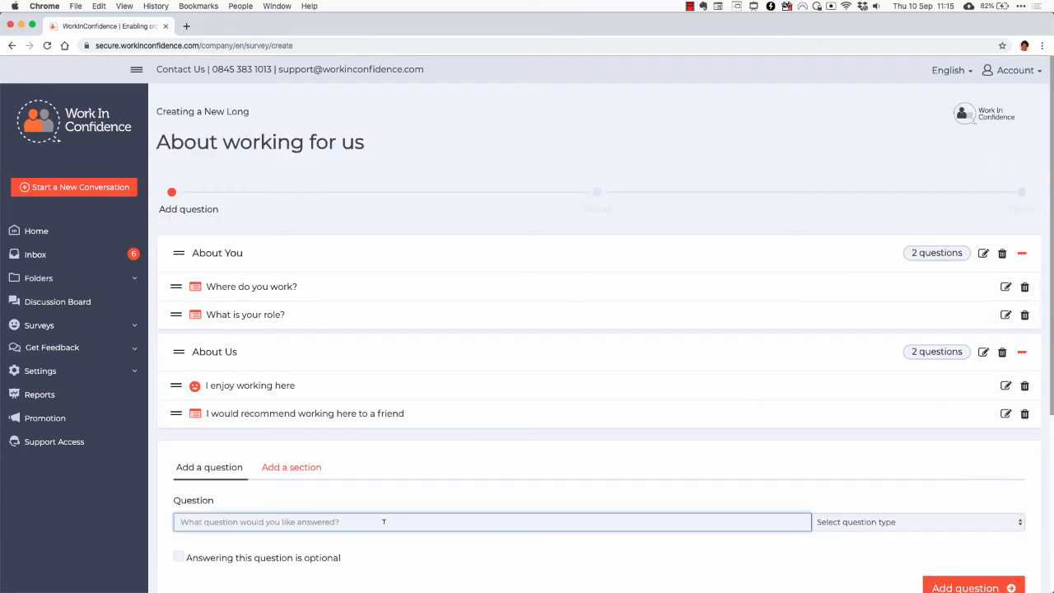
pyautogui.write('Any other comments?')
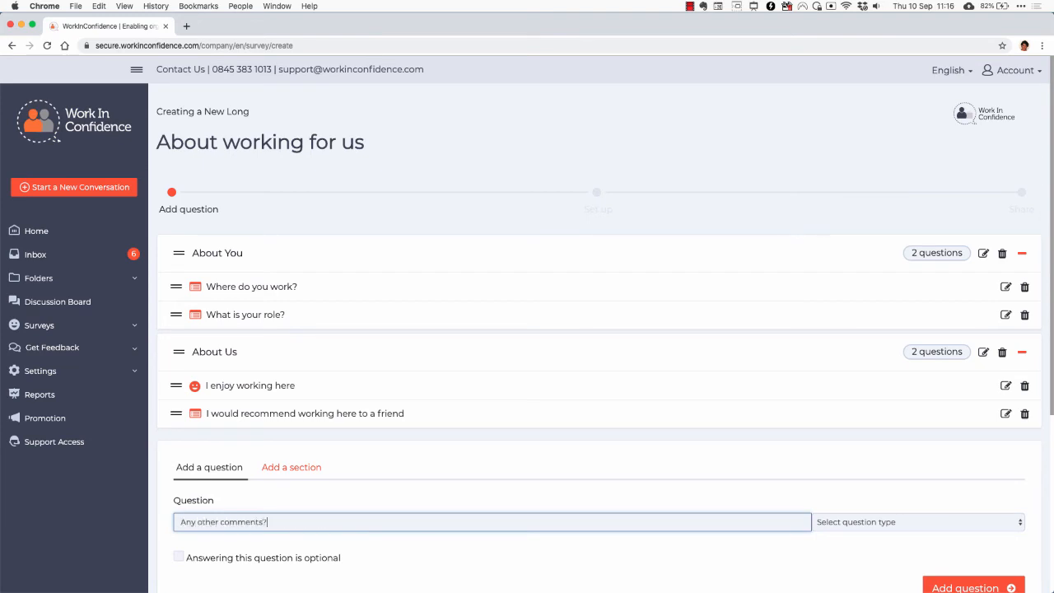
pyautogui.click(842, 519)
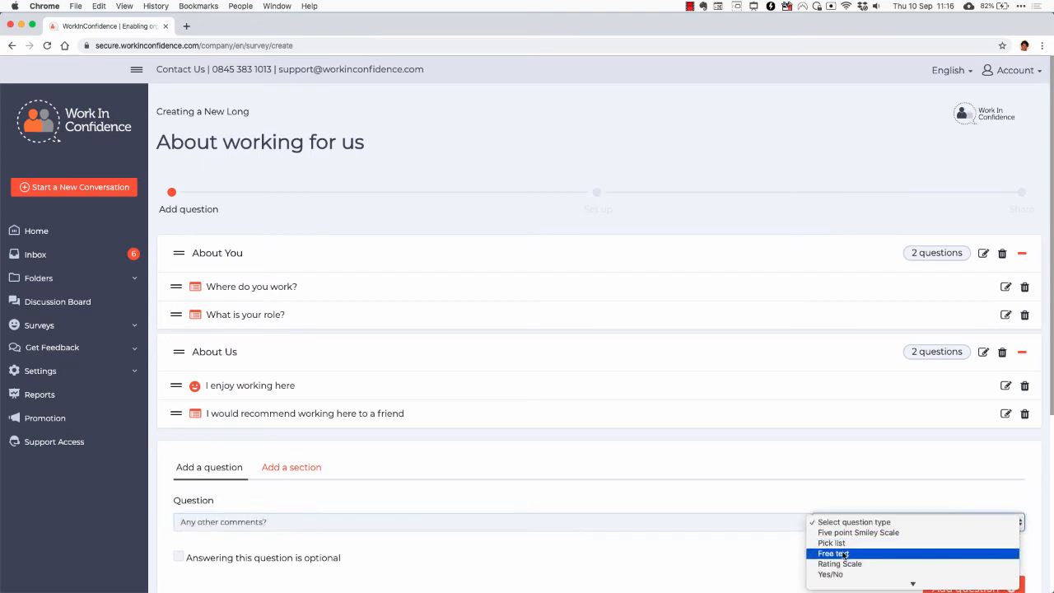
pyautogui.click(842, 554)
pyautogui.scroll(-3, 502, 461)
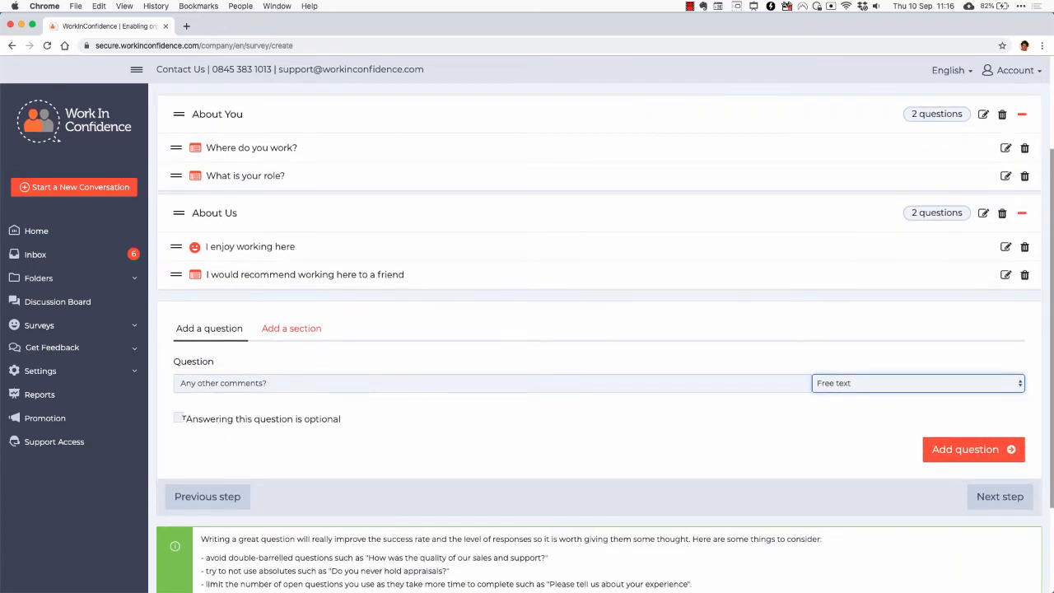
pyautogui.click(969, 451)
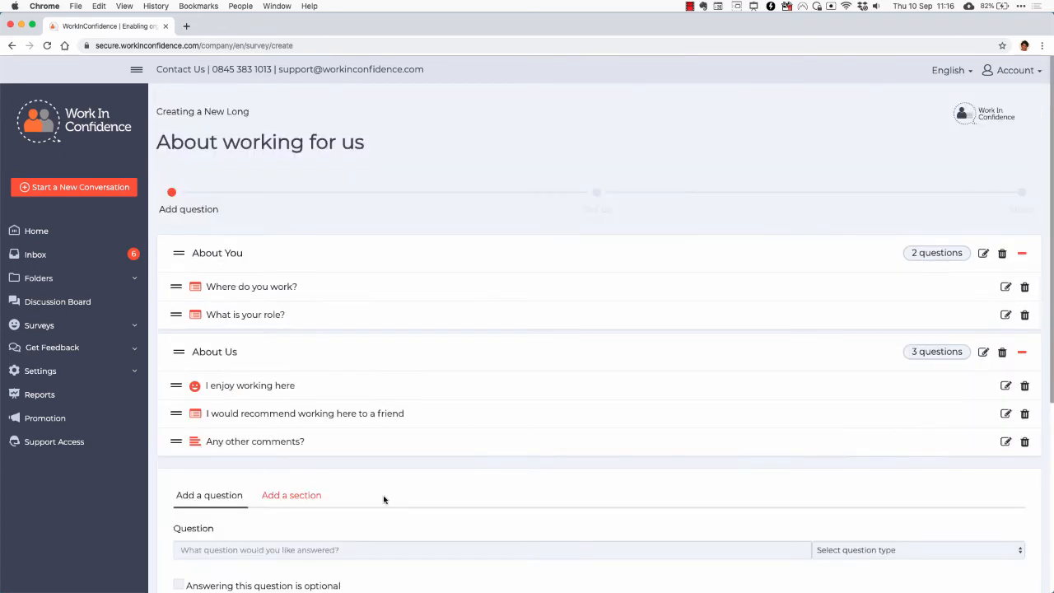
# Add a third survey section called "Your Manager" without a teaser
pyautogui.click(275, 495)
pyautogui.scroll(-2, 361, 494)
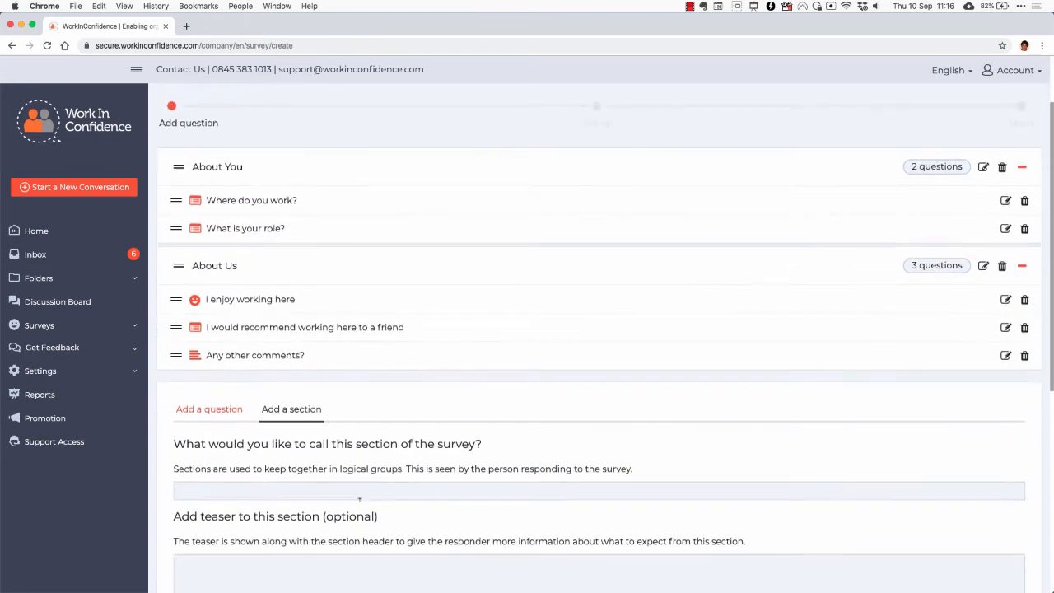
pyautogui.click(361, 489)
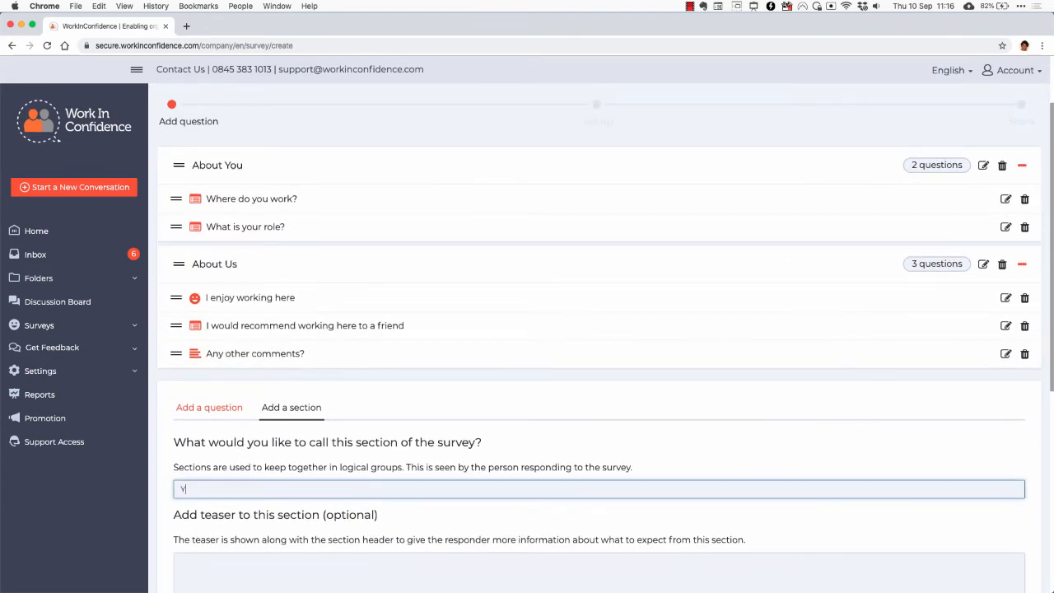
pyautogui.write('Your Manager')
pyautogui.scroll(-2, 654, 437)
pyautogui.click(935, 561)
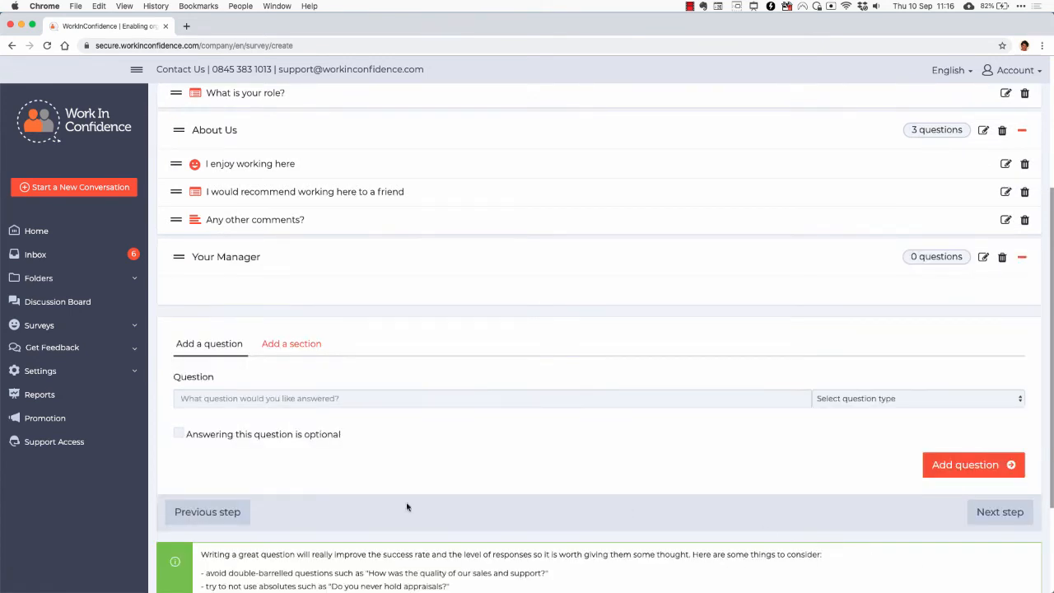
# Add the question "I respect my manager?" to the Your Manager section as a Rating Scale using the 11 Point Rating Scale
pyautogui.click(239, 398)
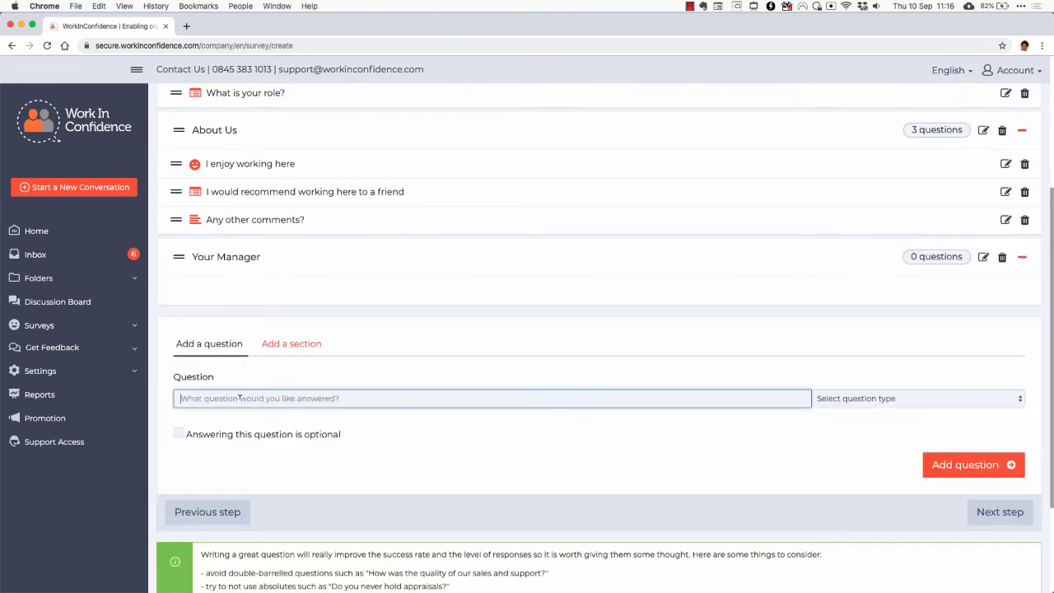
pyautogui.write('I re')
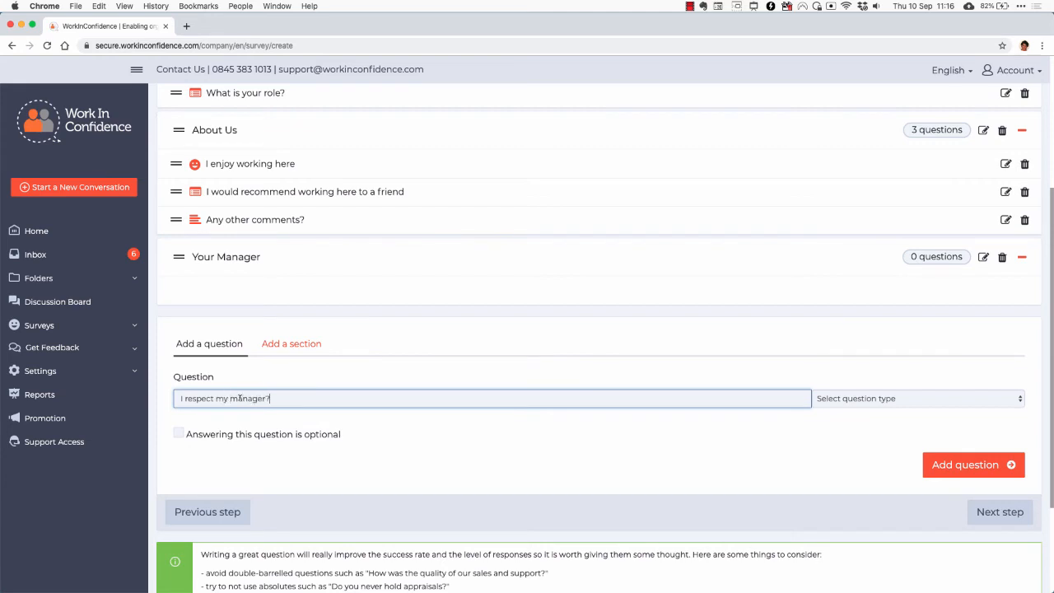
pyautogui.write('spect my manager?')
pyautogui.click(853, 399)
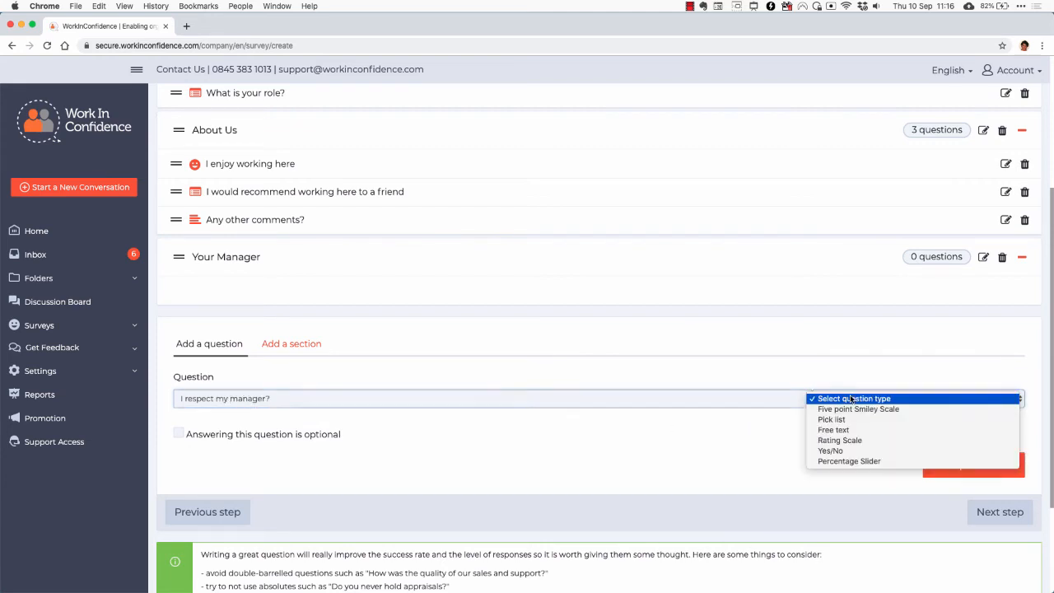
pyautogui.click(849, 441)
pyautogui.click(189, 481)
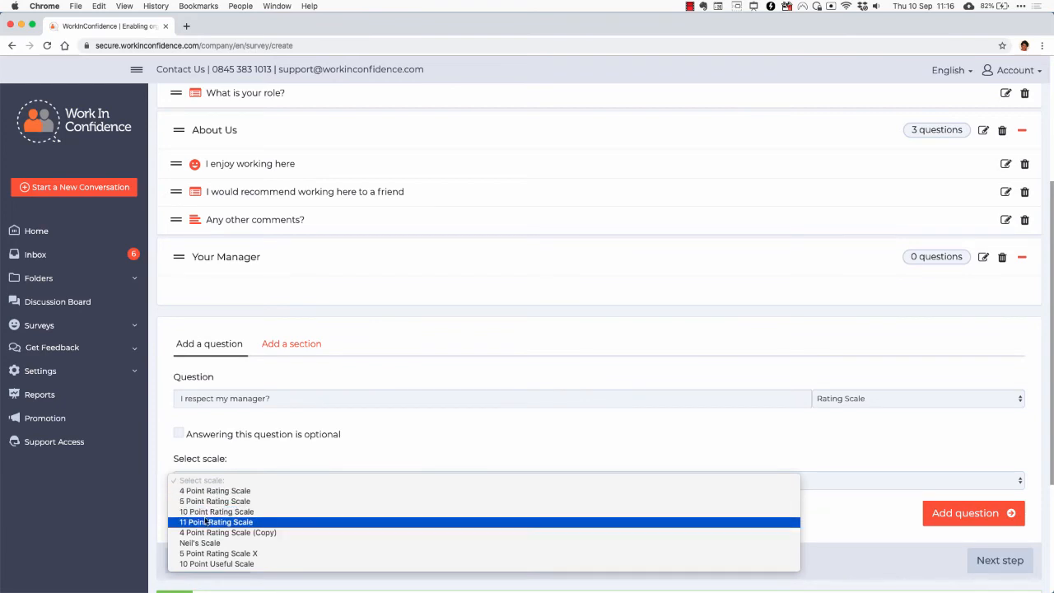
pyautogui.click(206, 522)
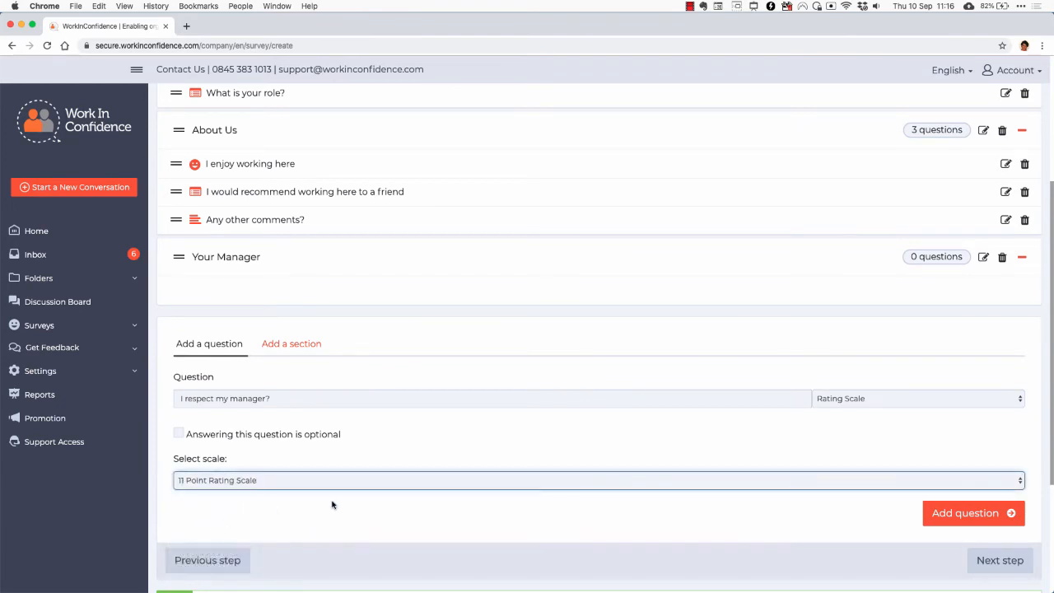
pyautogui.click(932, 511)
# Add the optional Free text question "Any feedback on the manager?" to the Your Manager section
pyautogui.scroll(-3, 344, 489)
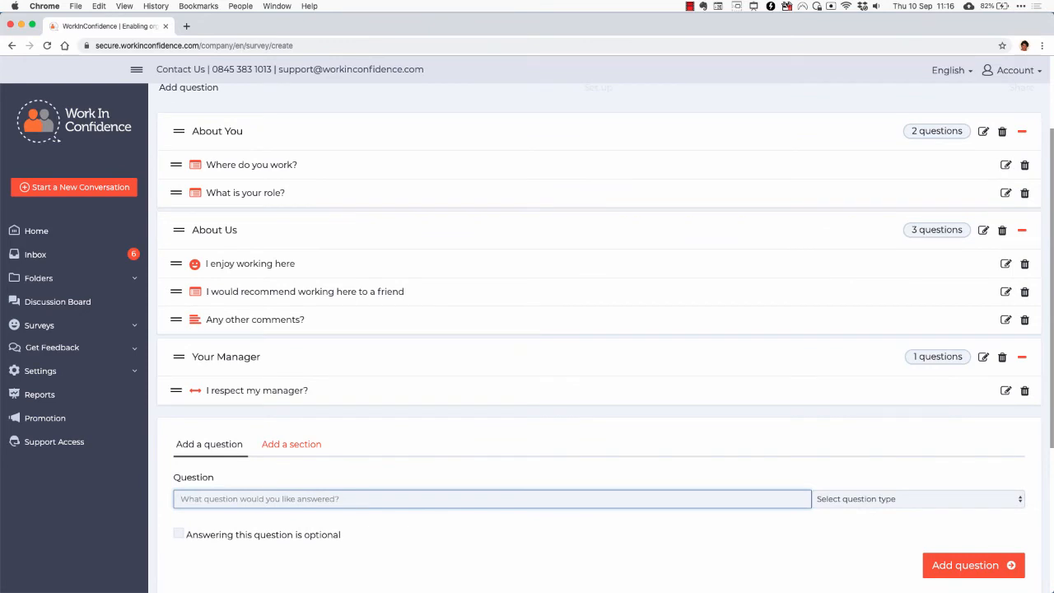
pyautogui.write('Any feedback on the manager?')
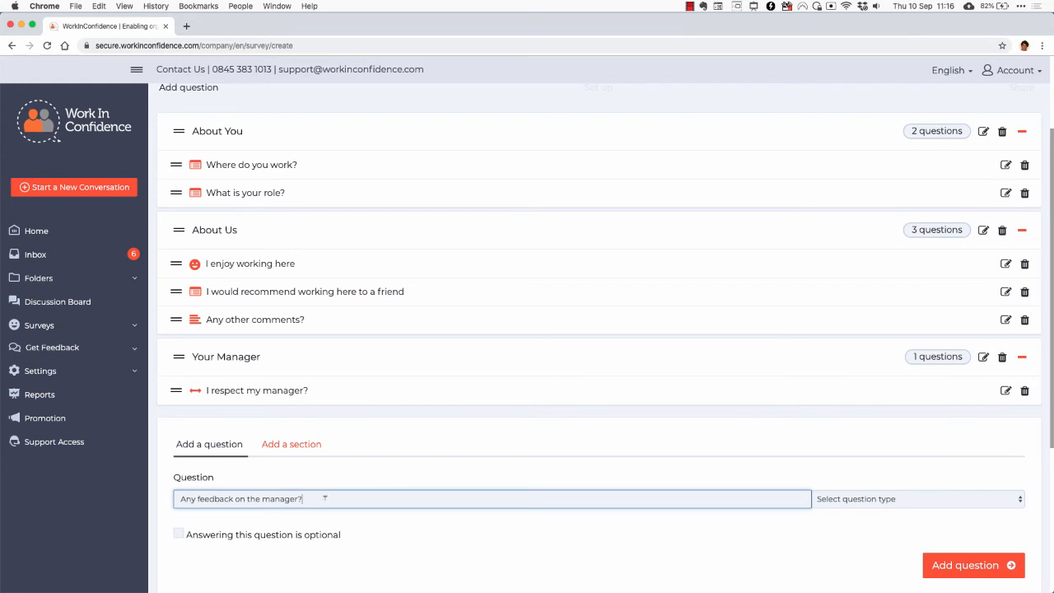
pyautogui.click(180, 536)
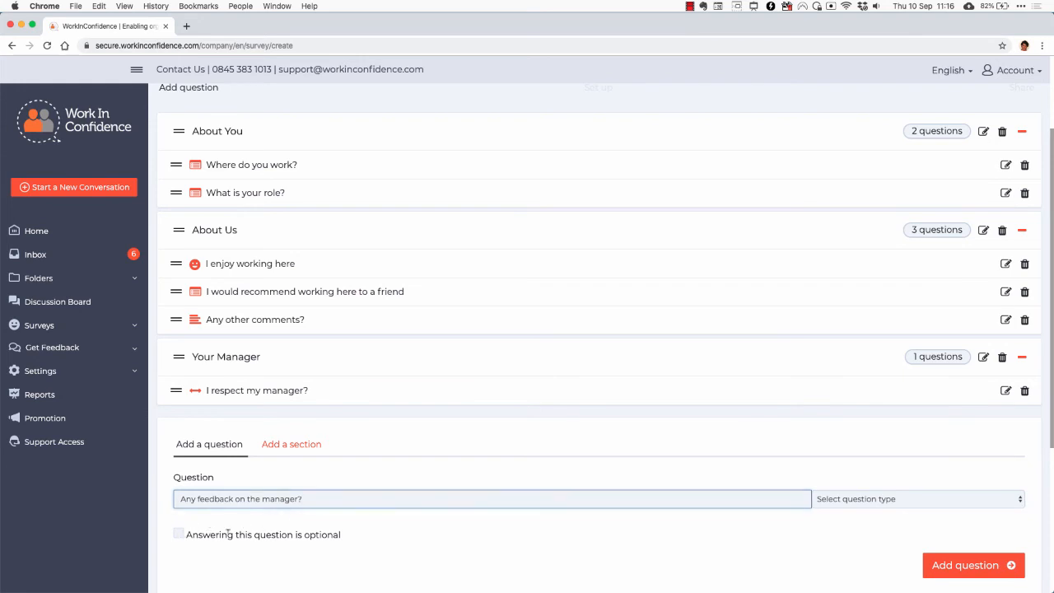
pyautogui.click(859, 503)
pyautogui.click(856, 531)
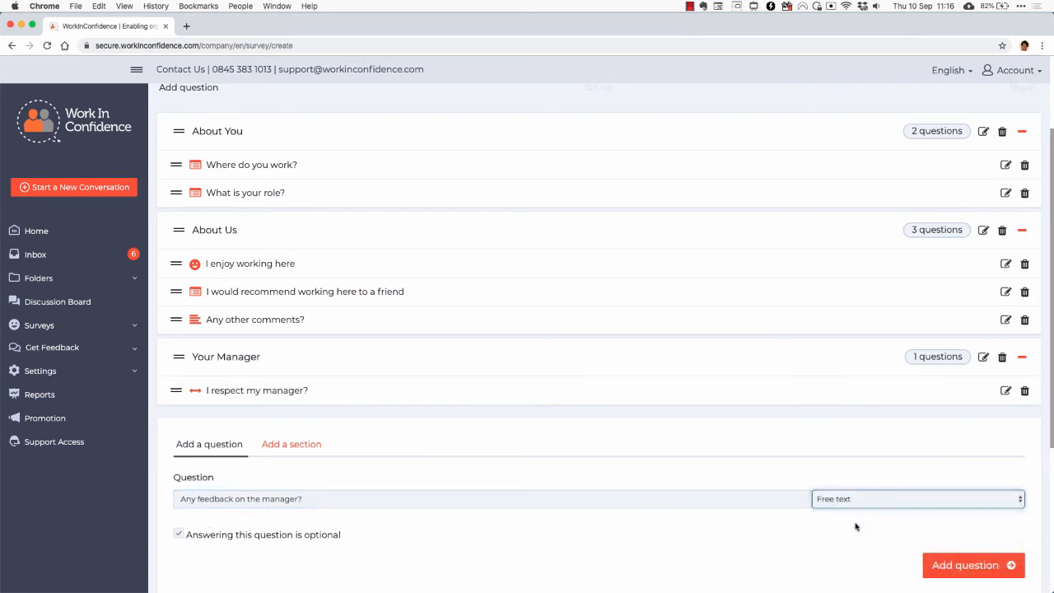
pyautogui.click(961, 565)
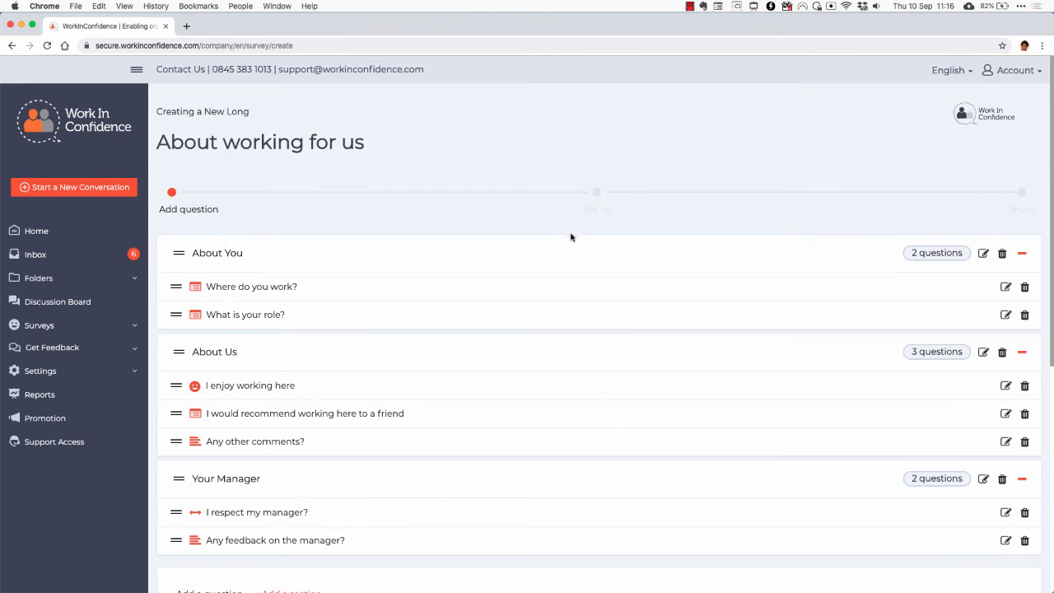
# Reorder the survey sections so that Your Manager comes first, About Us second and About You last
pyautogui.scroll(-1, 571, 235)
pyautogui.scroll(-1, 571, 234)
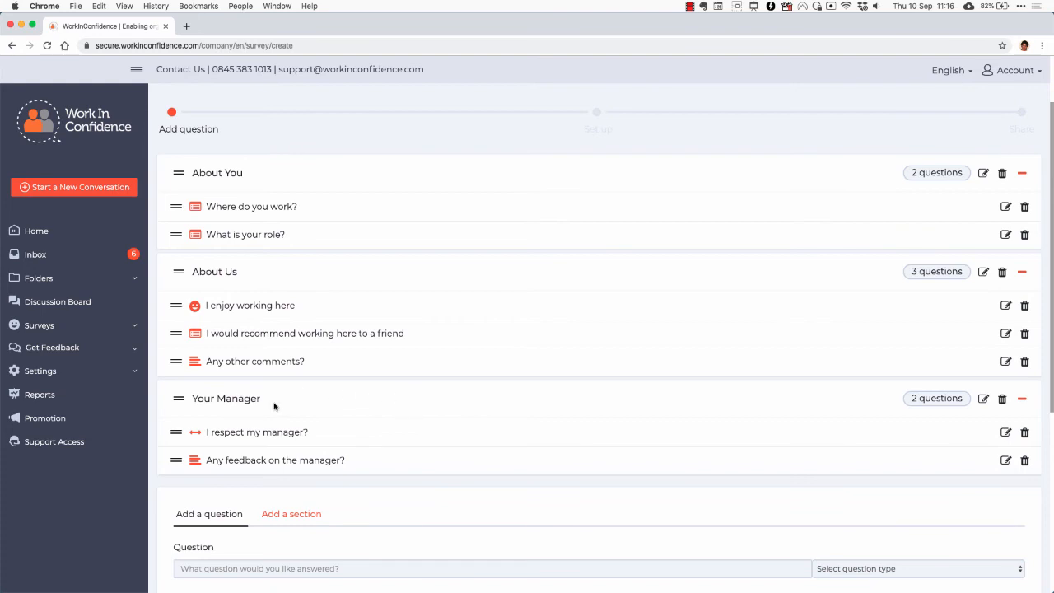
pyautogui.moveTo(275, 403); pyautogui.dragTo(266, 165)
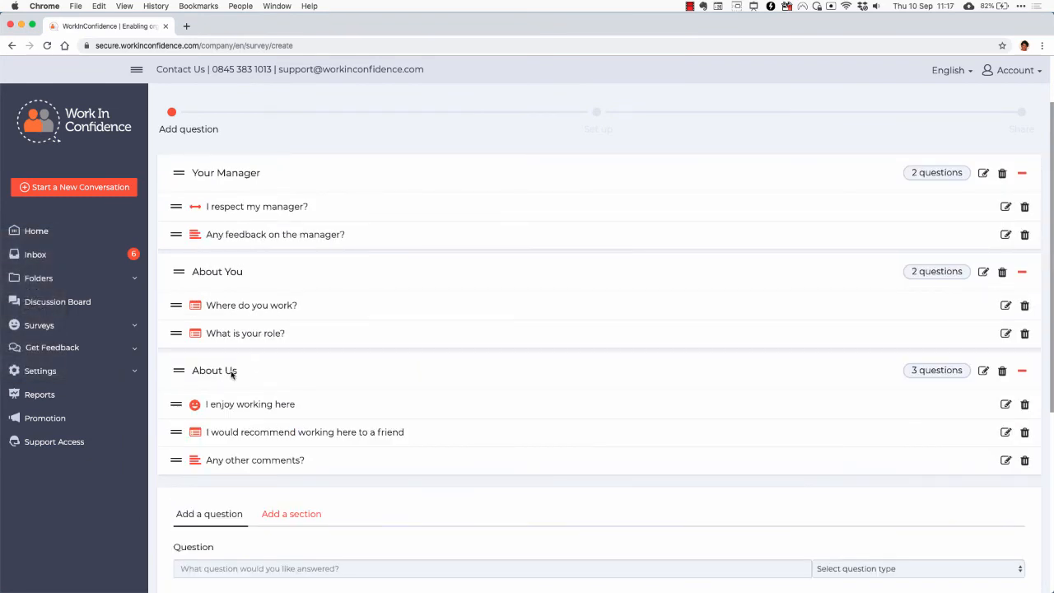
pyautogui.moveTo(231, 372); pyautogui.dragTo(259, 261)
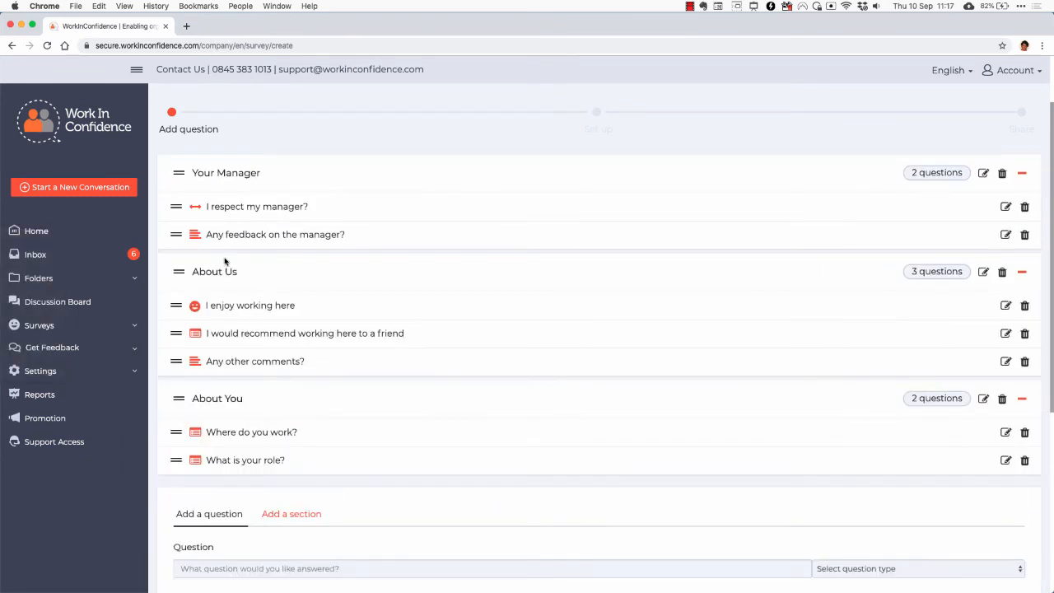
# Move "I enjoy working here" to the end of About Us and "Any feedback on the manager?" into that section, below the recommendation question
pyautogui.moveTo(241, 310); pyautogui.dragTo(242, 363)
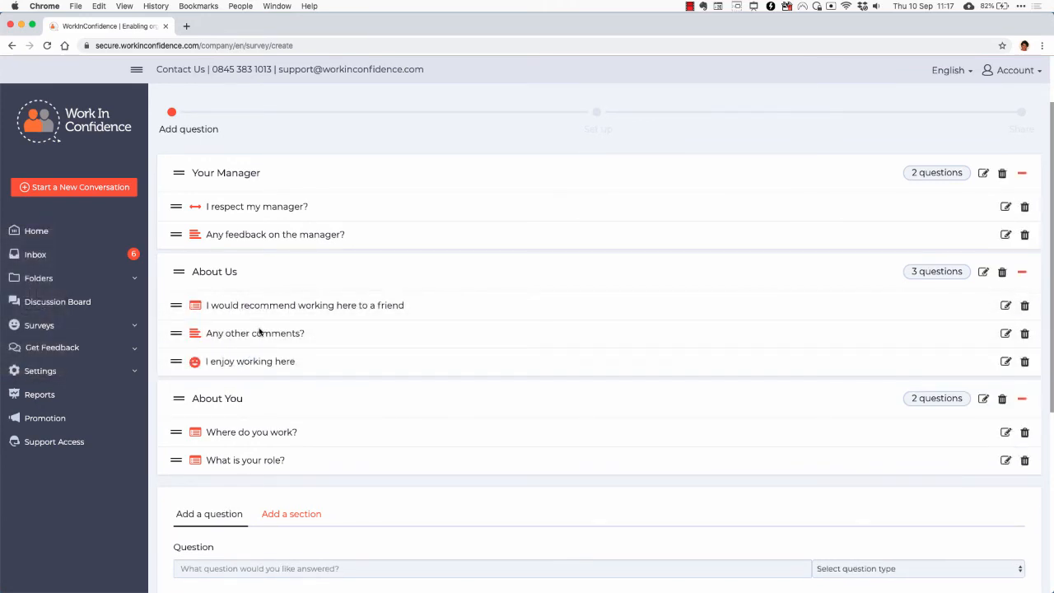
pyautogui.moveTo(257, 233); pyautogui.dragTo(261, 206)
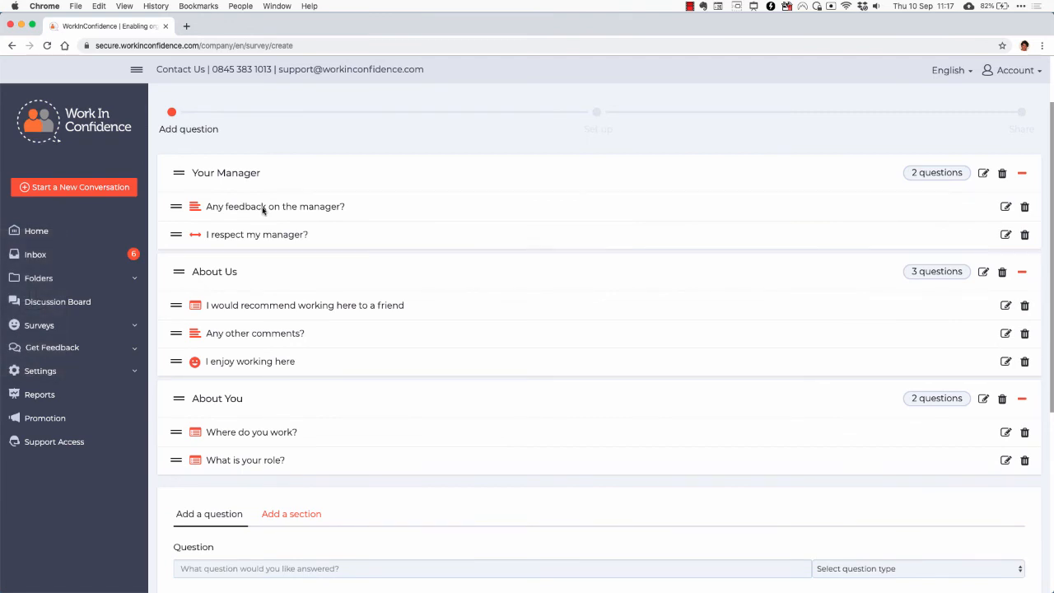
pyautogui.moveTo(263, 209); pyautogui.dragTo(260, 316)
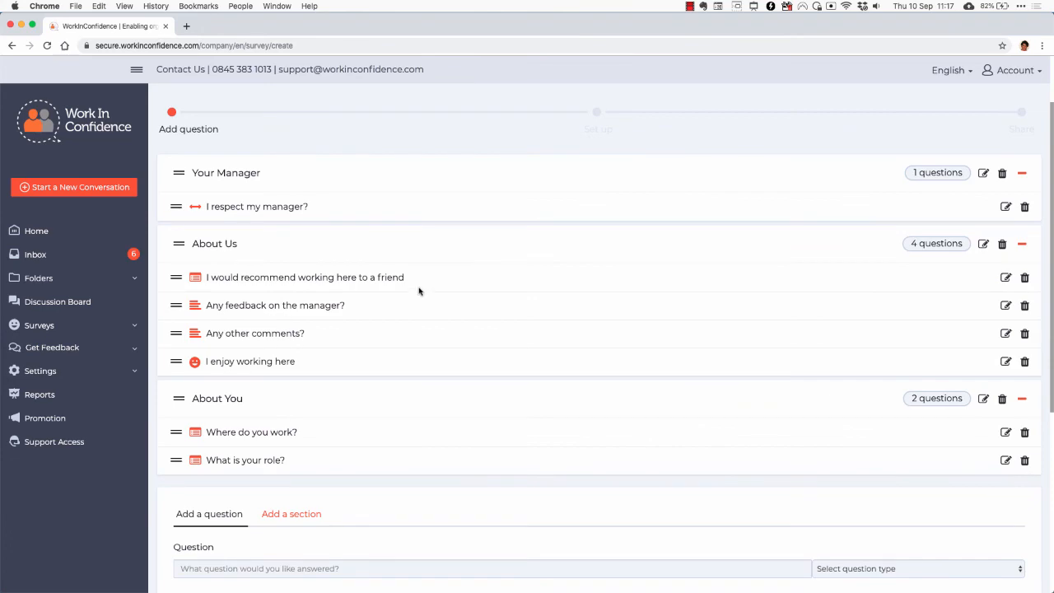
# Finish the question stage and proceed to the survey's Set up stage
pyautogui.scroll(-3, 418, 291)
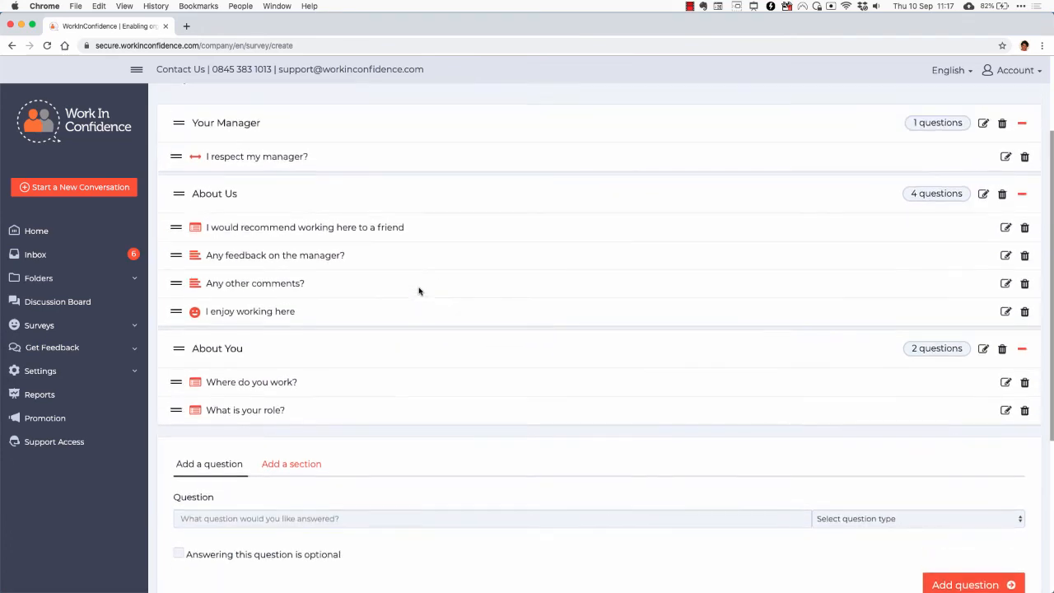
pyautogui.scroll(-3, 418, 291)
pyautogui.scroll(-3, 418, 291)
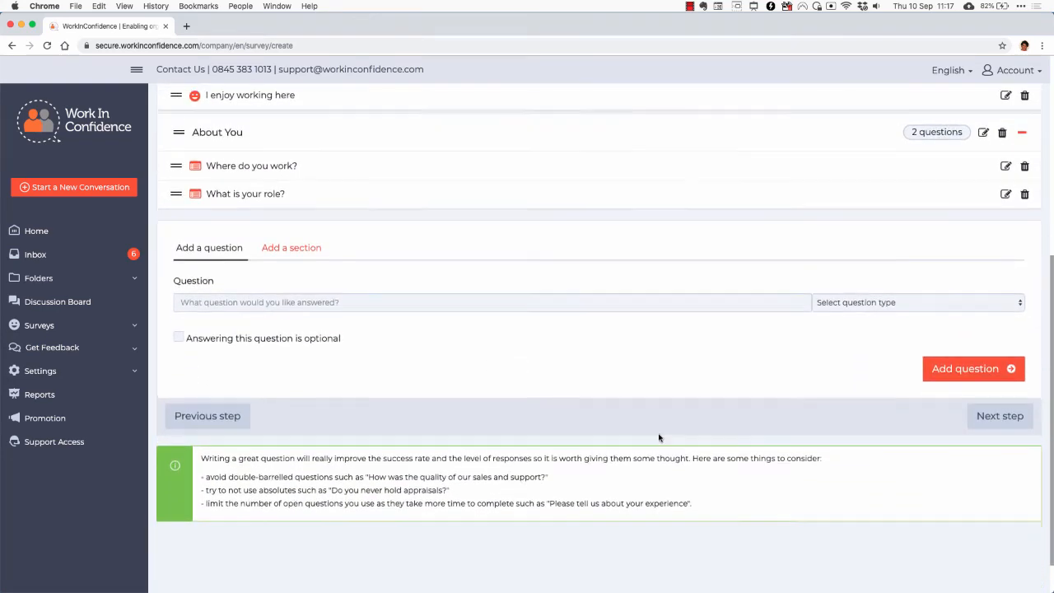
pyautogui.click(1012, 423)
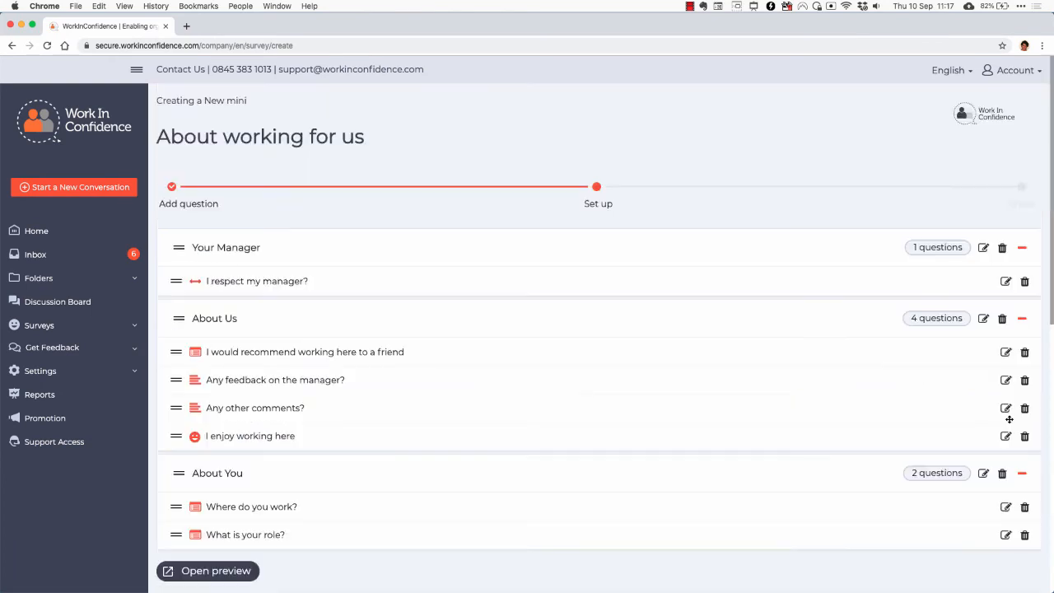
# Set the survey dates to "Launch and finish manually" and save the survey
pyautogui.scroll(-5, 684, 395)
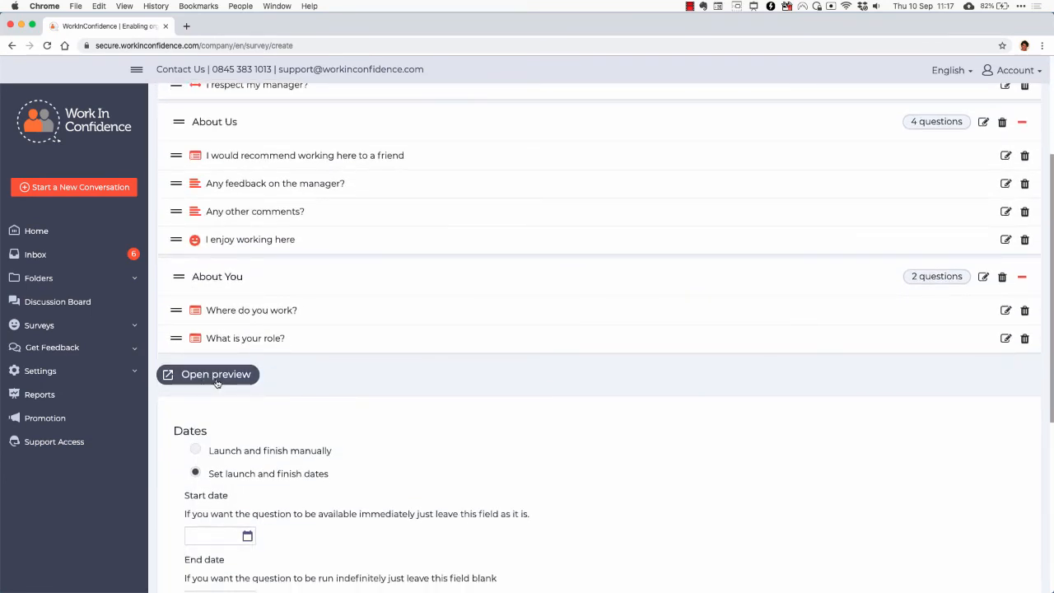
pyautogui.scroll(-3, 299, 371)
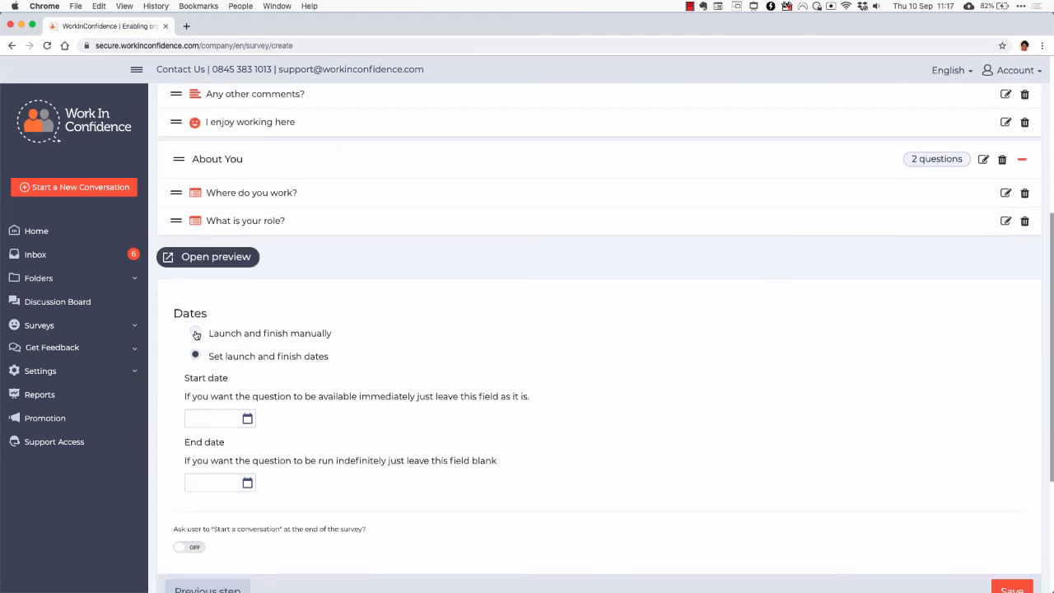
pyautogui.click(196, 335)
pyautogui.scroll(-3, 397, 384)
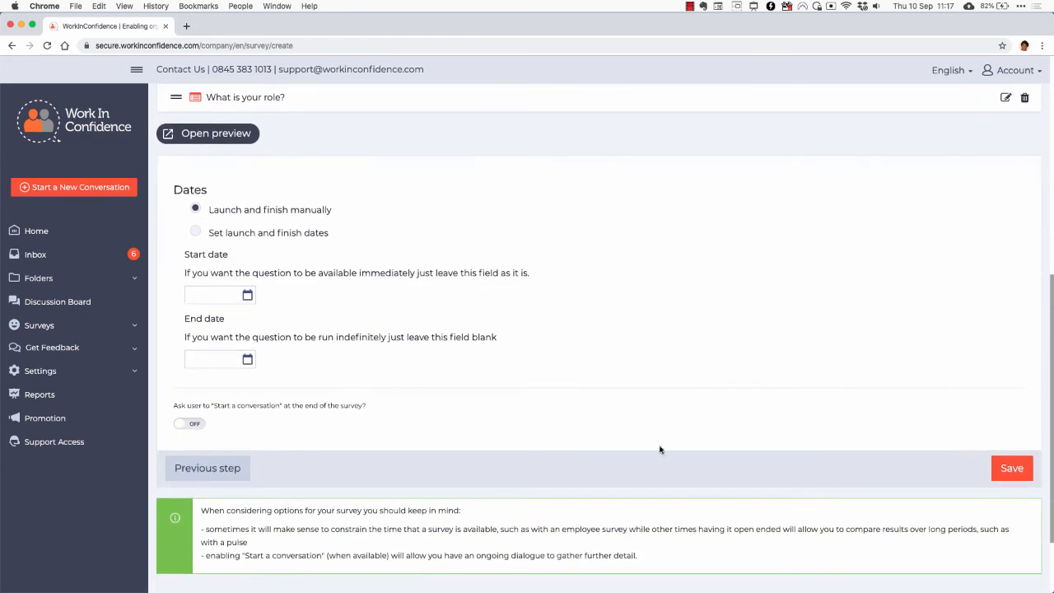
pyautogui.click(1010, 469)
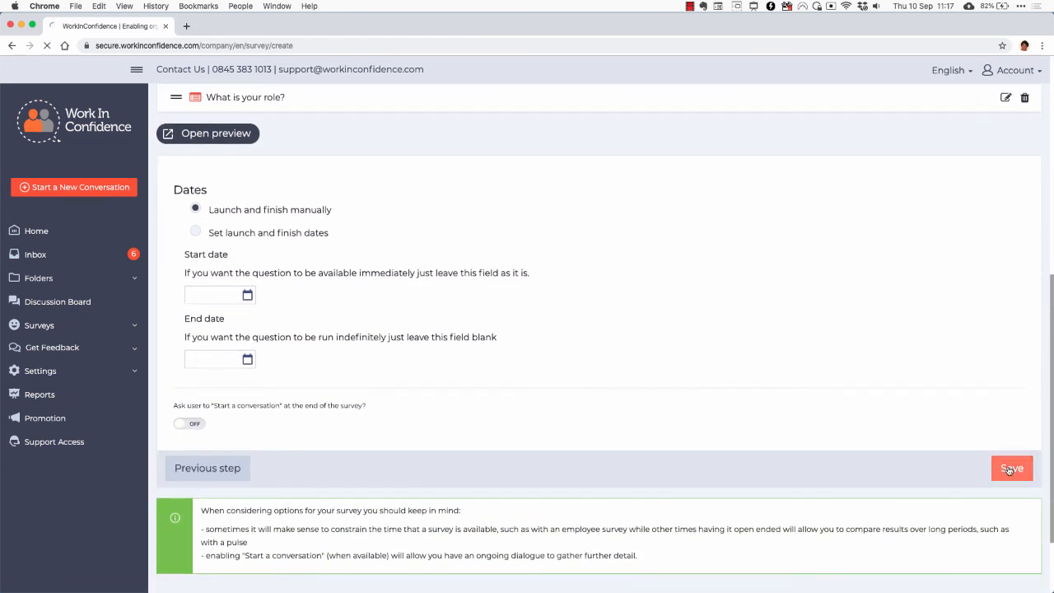